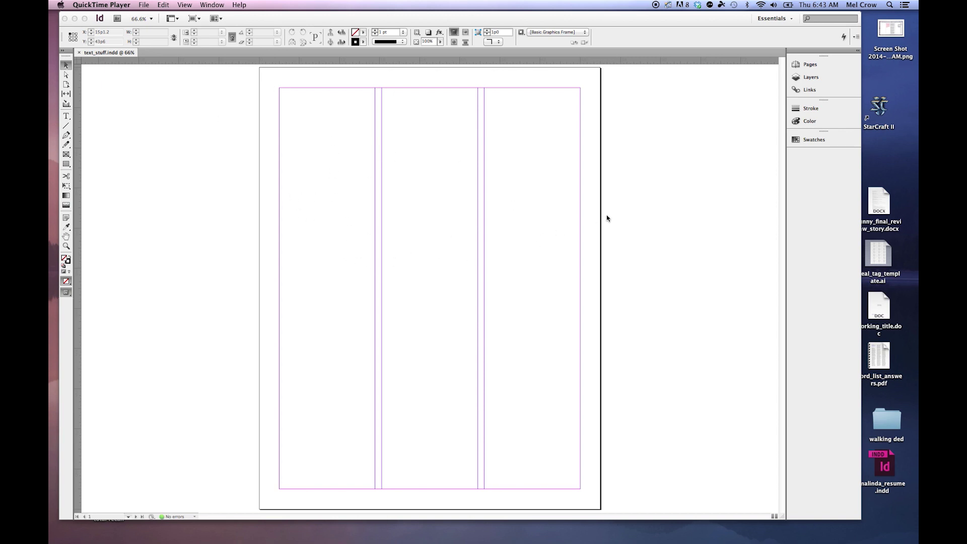
Switch to the saved custom workspace and add a new layer named text above the existing layer.
{"action": "left_click", "coordinate": [788, 18]}
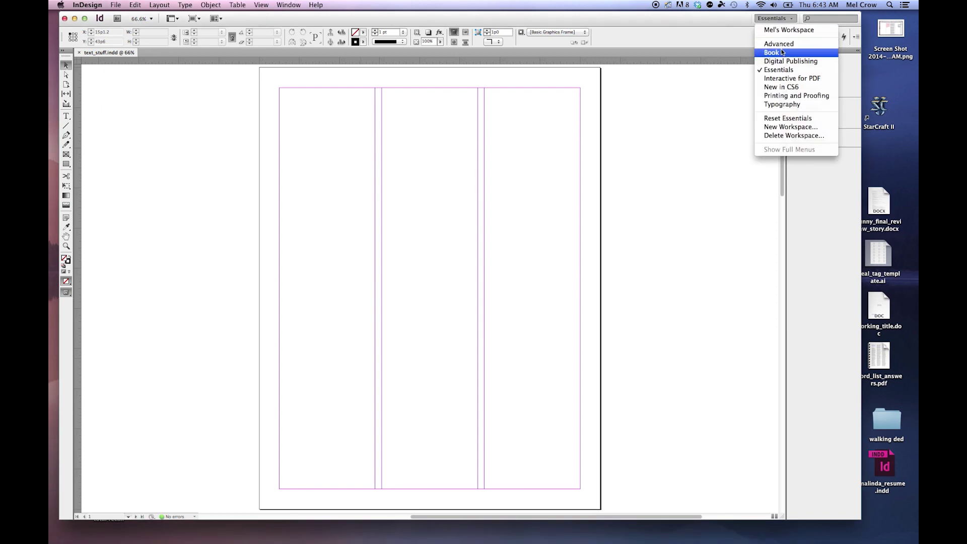
{"action": "left_click", "coordinate": [789, 30]}
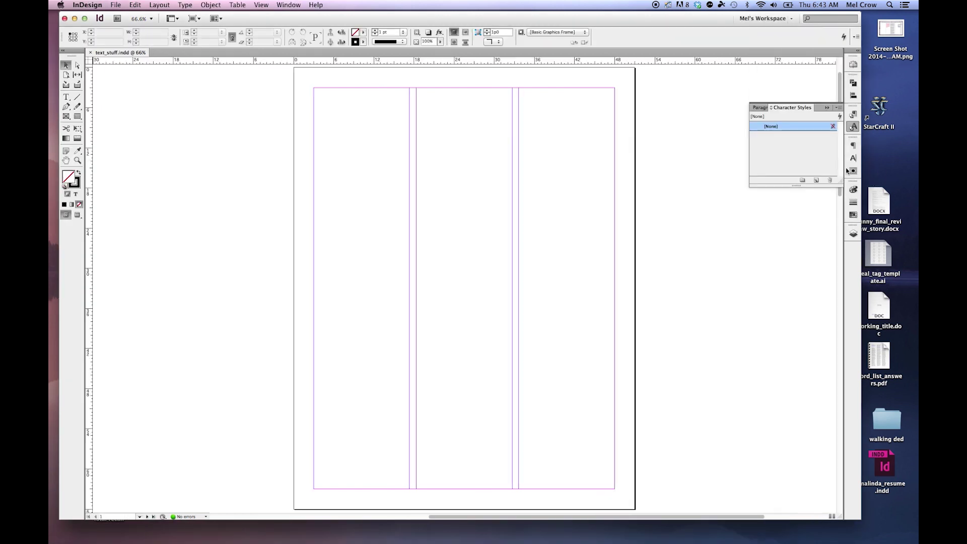
{"action": "left_click", "coordinate": [853, 233]}
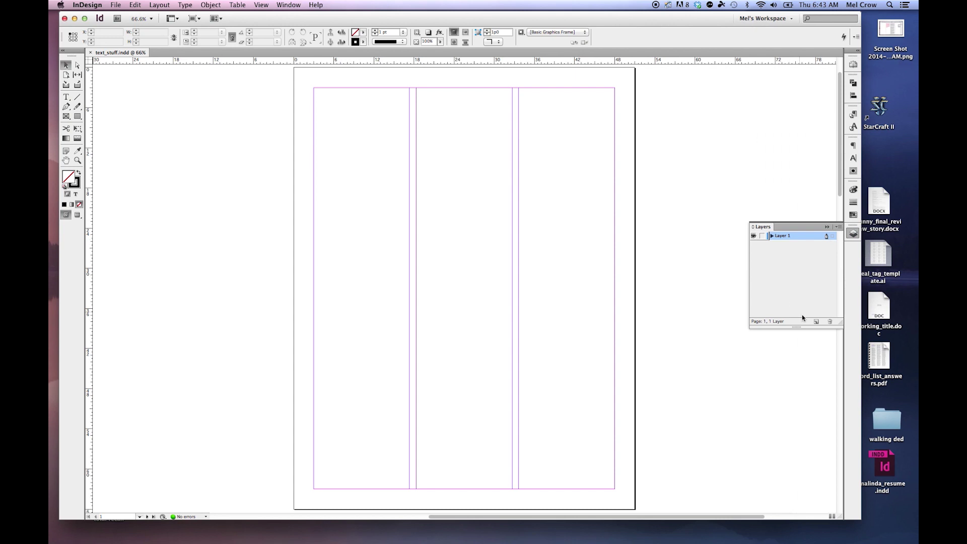
{"action": "left_click", "coordinate": [815, 321]}
{"action": "double_click", "coordinate": [782, 236]}
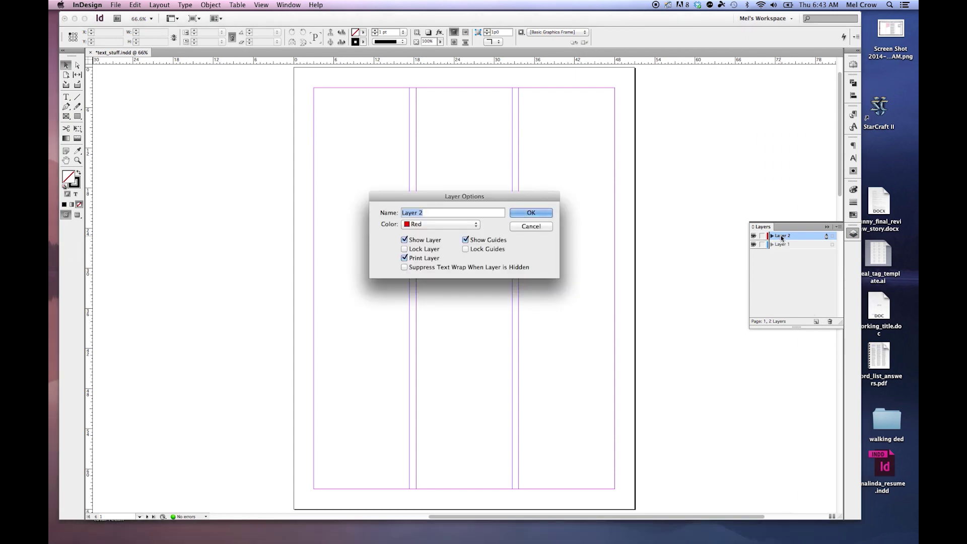
{"action": "type", "text": "text"}
{"action": "key", "text": "Return"}
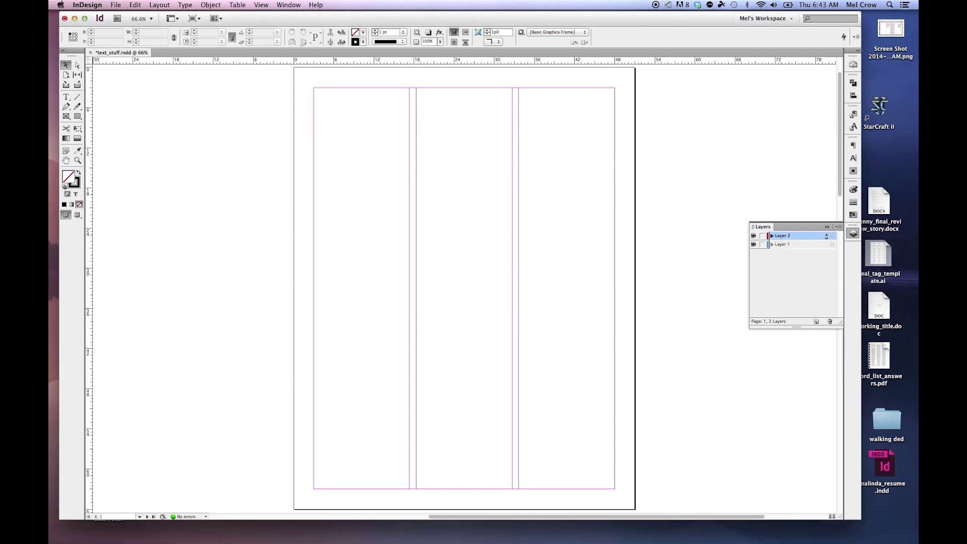
Rename Layer 1 as images.
{"action": "double_click", "coordinate": [789, 243]}
{"action": "type", "text": "images"}
{"action": "key", "text": "Return"}
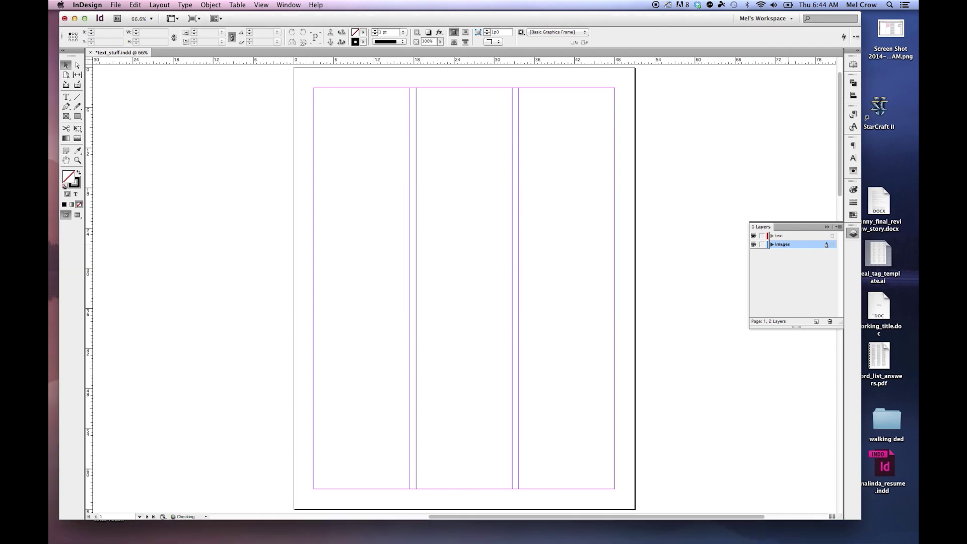
On the text layer, draw a rectangle frame about 14p4 by 30p5 in the first column and copy it across the bottom of all three columns.
{"action": "left_click", "coordinate": [789, 236]}
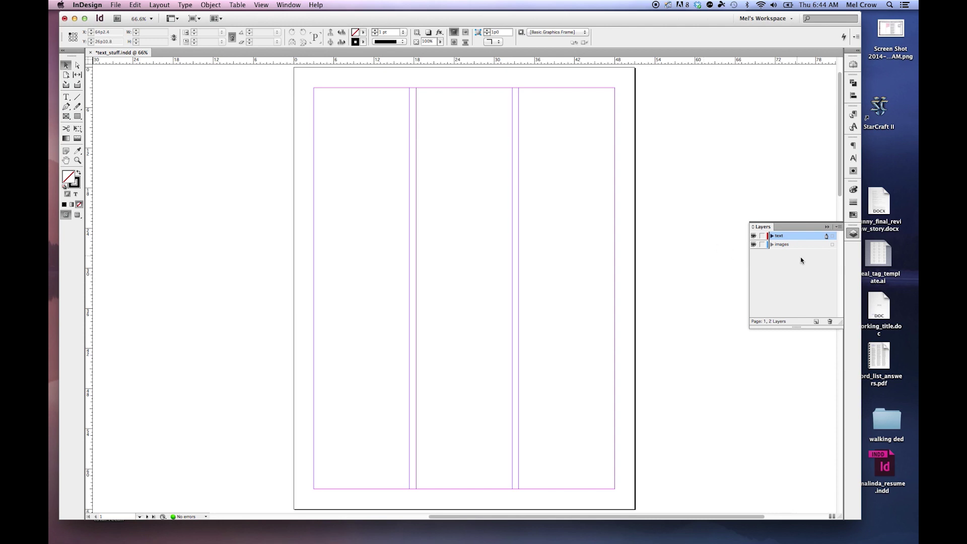
{"action": "left_click", "coordinate": [65, 117]}
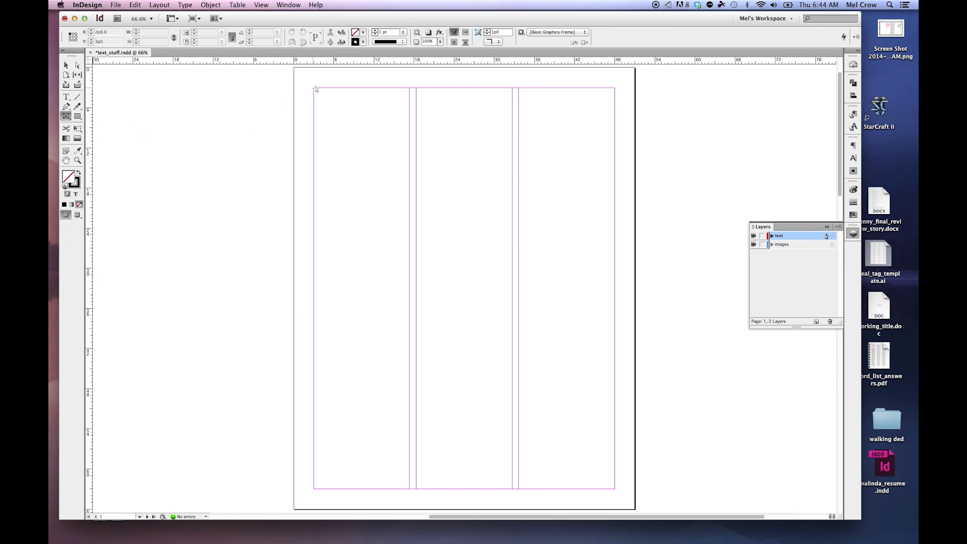
{"action": "left_click_drag", "start_coordinate": [314, 88], "coordinate": [410, 290]}
{"action": "left_click", "coordinate": [66, 66]}
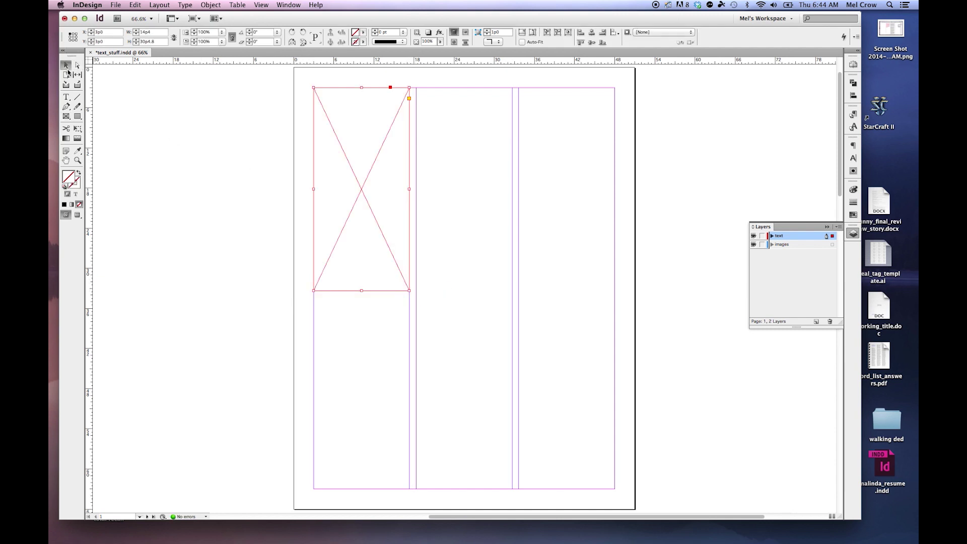
{"action": "left_click_drag", "start_coordinate": [375, 177], "coordinate": [587, 362]}
Resize the upper frame to span all three columns at the top margin, 45p0 wide and 15p0 tall.
{"action": "left_click", "coordinate": [493, 313]}
{"action": "left_click_drag", "start_coordinate": [464, 286], "coordinate": [467, 242]}
{"action": "left_click_drag", "start_coordinate": [417, 162], "coordinate": [313, 162]}
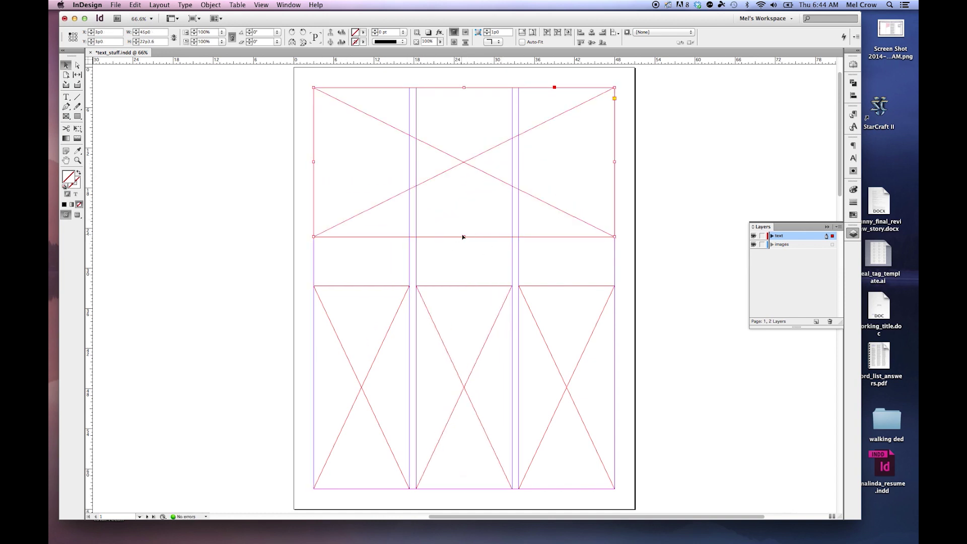
{"action": "left_click_drag", "start_coordinate": [464, 236], "coordinate": [464, 187]}
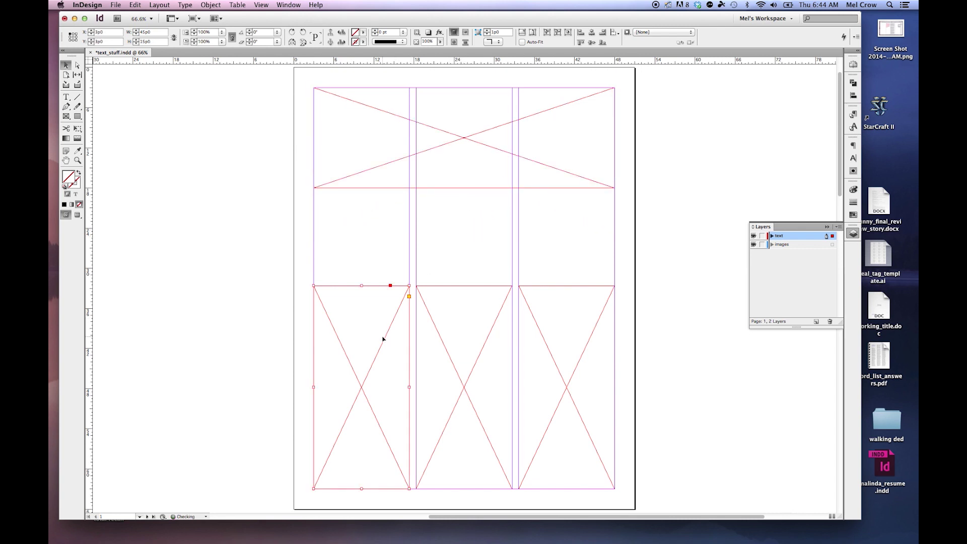
Add a row of three column-wide frames 11p1.2 tall between the top and bottom frames and move them to the images layer.
{"action": "left_click_drag", "start_coordinate": [383, 339], "coordinate": [384, 257]}
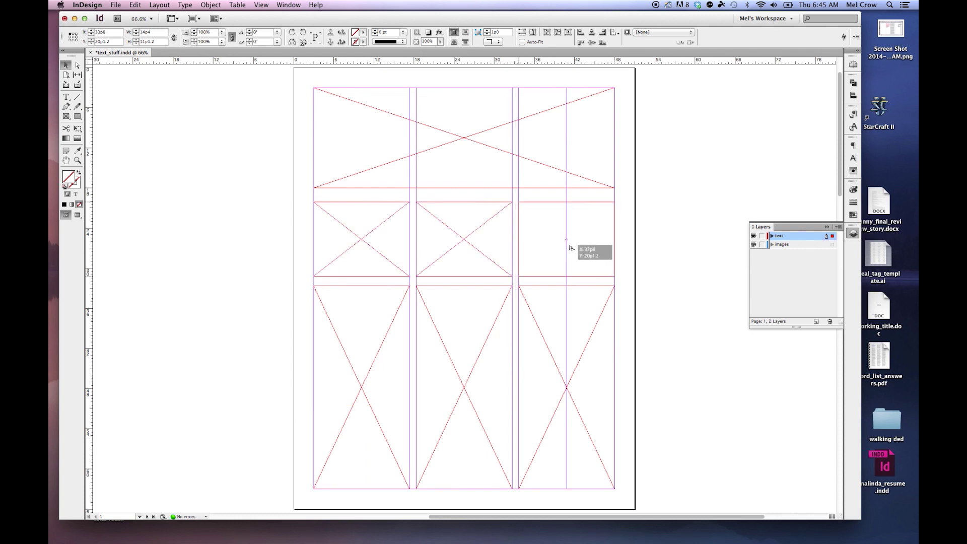
{"action": "mouse_move", "coordinate": [571, 250]}
{"action": "left_mouse_down"}
{"action": "mouse_move", "coordinate": [584, 246]}
{"action": "mouse_move", "coordinate": [312, 231]}
{"action": "left_mouse_up"}
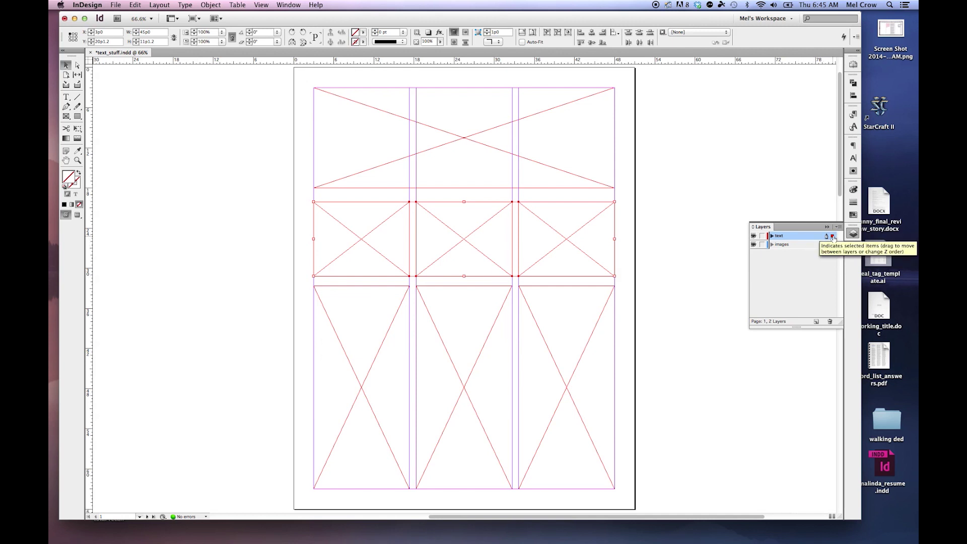
{"action": "left_click_drag", "start_coordinate": [832, 237], "coordinate": [833, 245]}
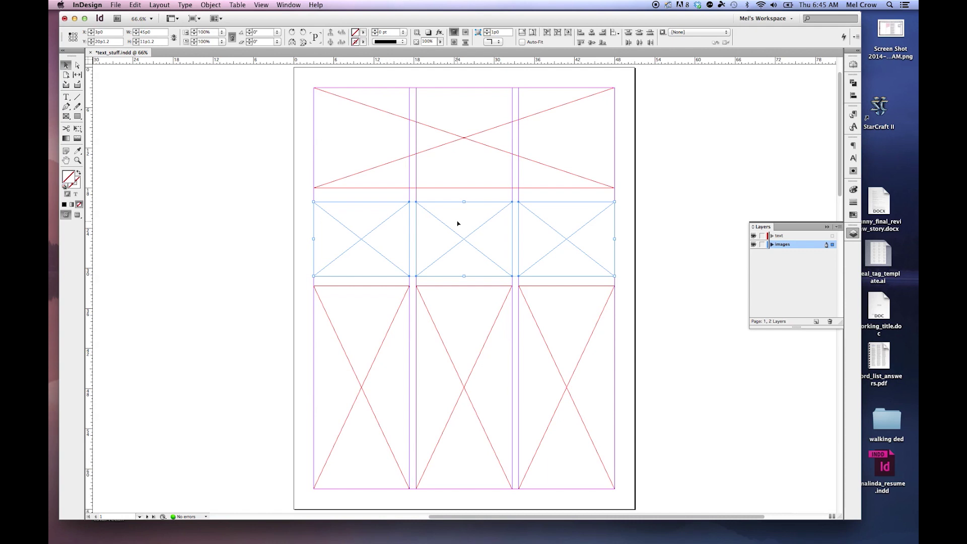
{"action": "left_click", "coordinate": [649, 226]}
Go to page 2 and draw a rectangle frame on the text layer in the first column, about 14p4 wide and 24p8 tall.
{"action": "left_click", "coordinate": [853, 64]}
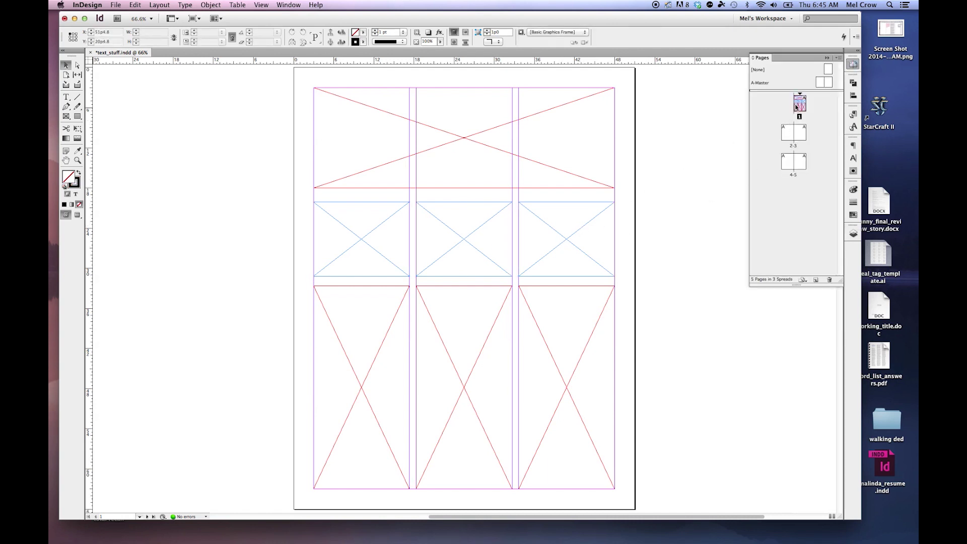
{"action": "double_click", "coordinate": [791, 133]}
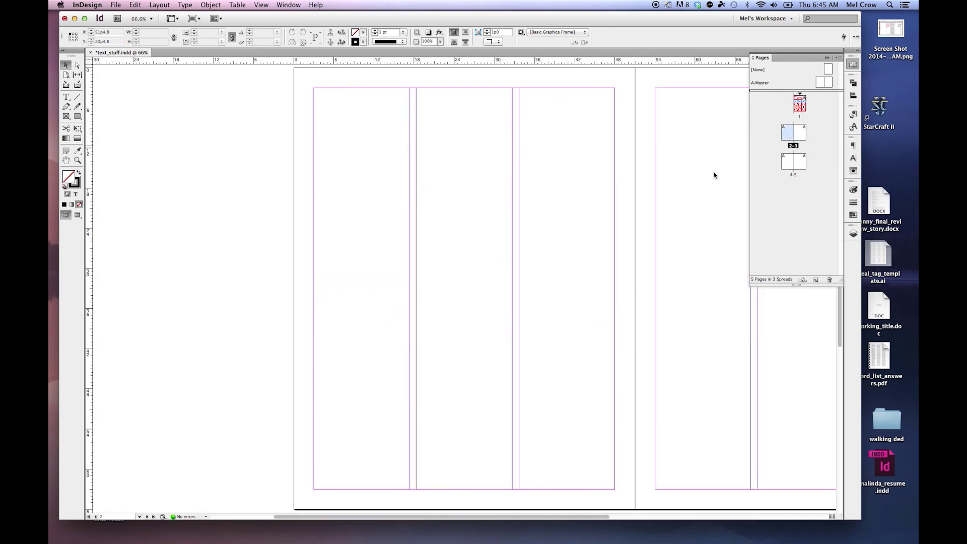
{"action": "left_click", "coordinate": [66, 116]}
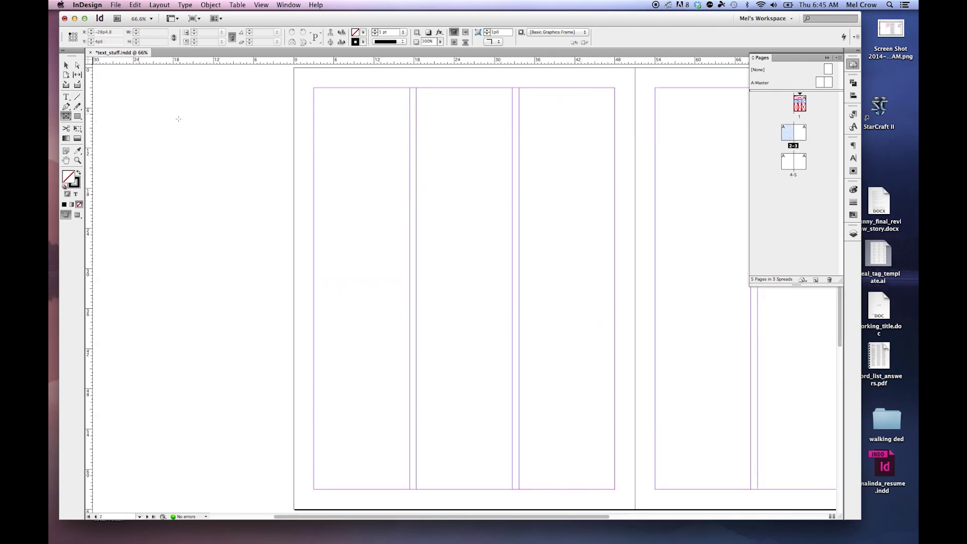
{"action": "left_click", "coordinate": [852, 233]}
{"action": "left_click_drag", "start_coordinate": [313, 87], "coordinate": [411, 254]}
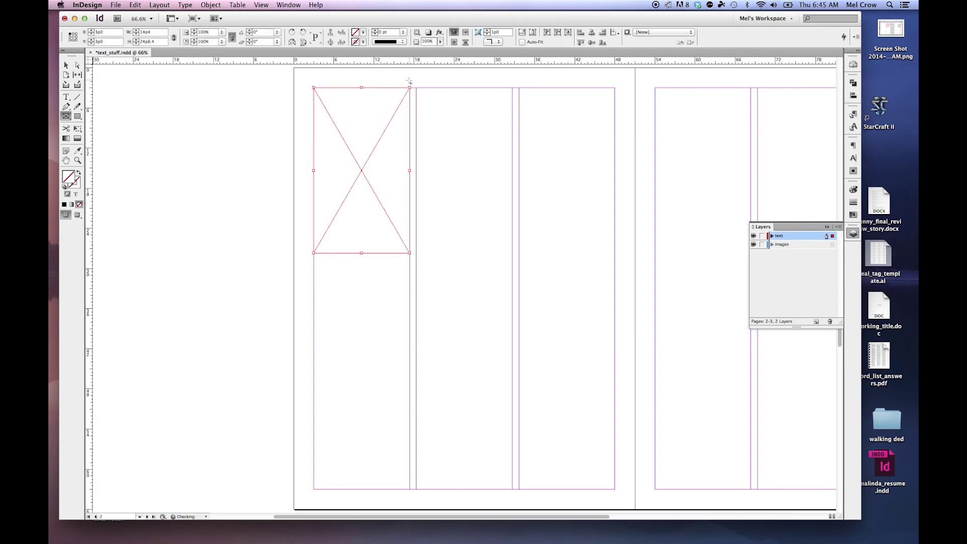
Stretch the upper-right corner point of the page 2 frame to the far edge of the second column with Direct Selection.
{"action": "left_click", "coordinate": [66, 65]}
{"action": "left_click", "coordinate": [285, 139]}
{"action": "left_click", "coordinate": [355, 142]}
{"action": "left_click", "coordinate": [76, 66]}
{"action": "left_click_drag", "start_coordinate": [405, 81], "coordinate": [511, 89]}
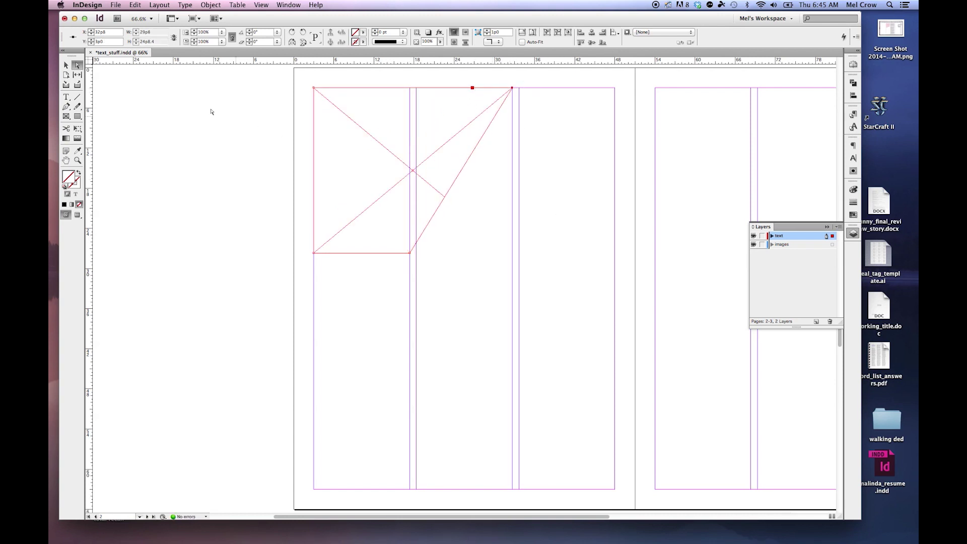
Draw a closed Pen tool shape across the lower part of page 2, with wavy upper and lower edges and straight sides along the margins.
{"action": "left_click", "coordinate": [66, 106]}
{"action": "left_click", "coordinate": [314, 288]}
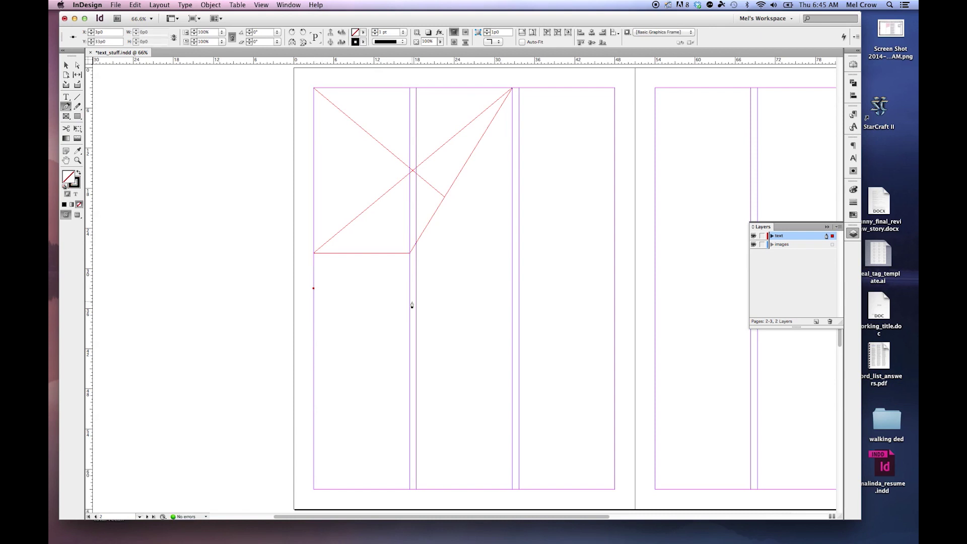
{"action": "left_click_drag", "start_coordinate": [455, 338], "coordinate": [539, 358]}
{"action": "left_click", "coordinate": [613, 288]}
{"action": "left_click", "coordinate": [613, 419]}
{"action": "left_click_drag", "start_coordinate": [435, 473], "coordinate": [380, 440]}
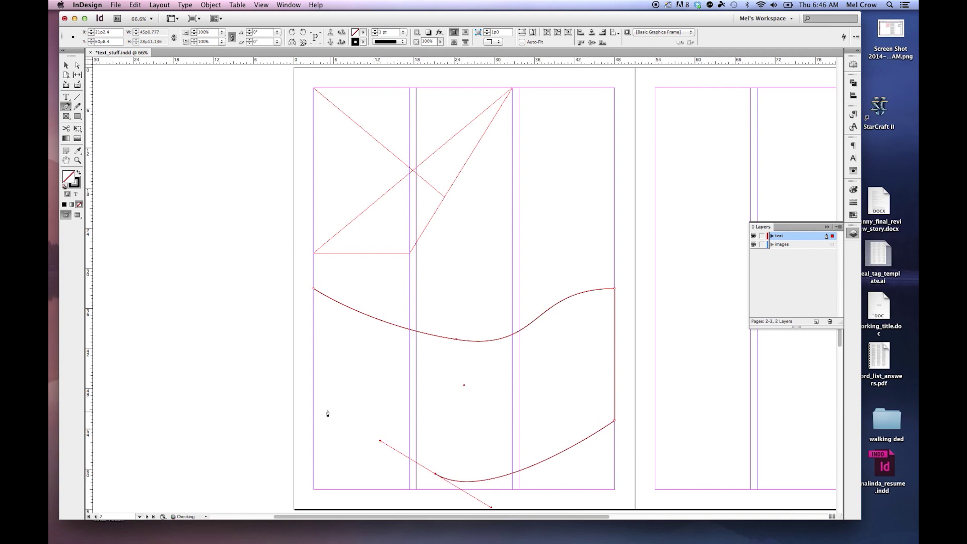
{"action": "left_click_drag", "start_coordinate": [313, 401], "coordinate": [266, 401]}
{"action": "left_click", "coordinate": [313, 401]}
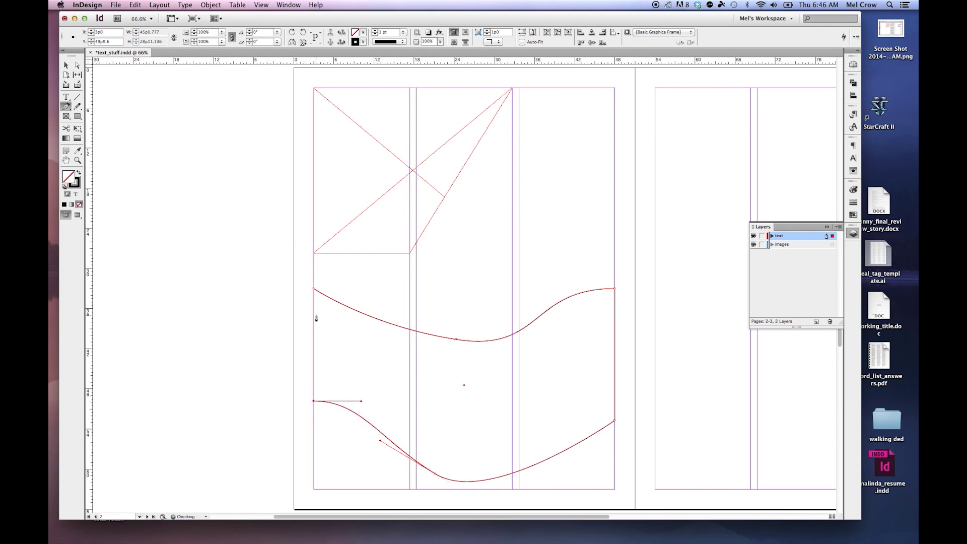
{"action": "left_click", "coordinate": [314, 290]}
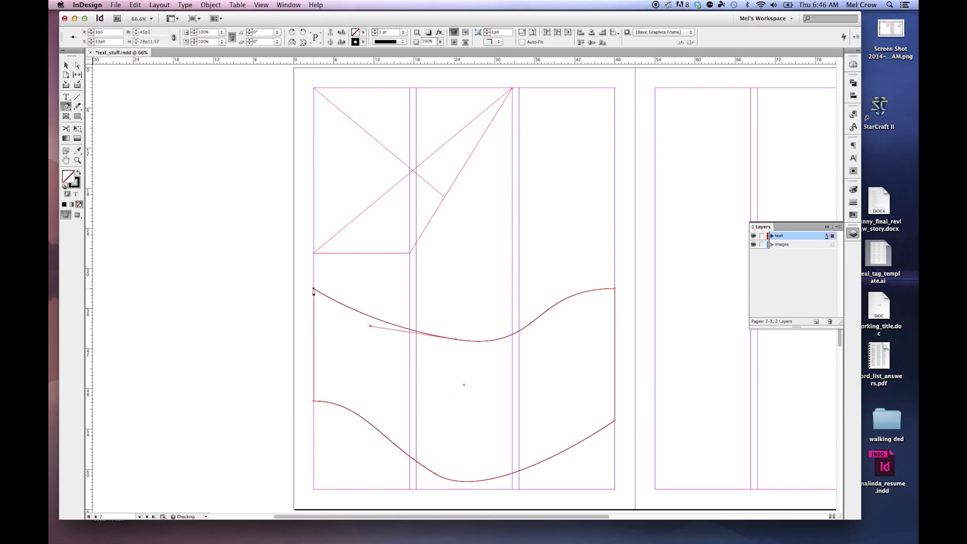
{"action": "left_click", "coordinate": [66, 65]}
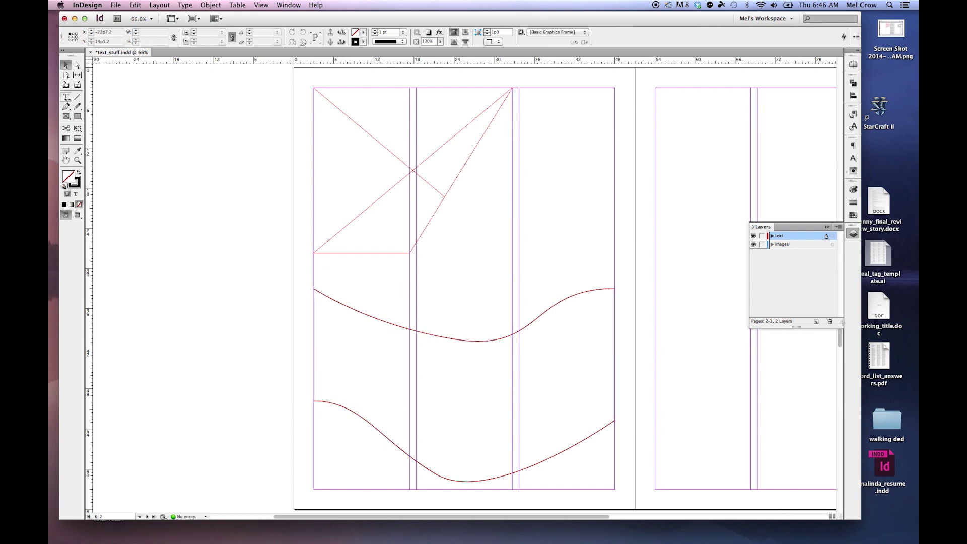
Make the wavy shape a text frame and fill it with placeholder text.
{"action": "left_click", "coordinate": [66, 97]}
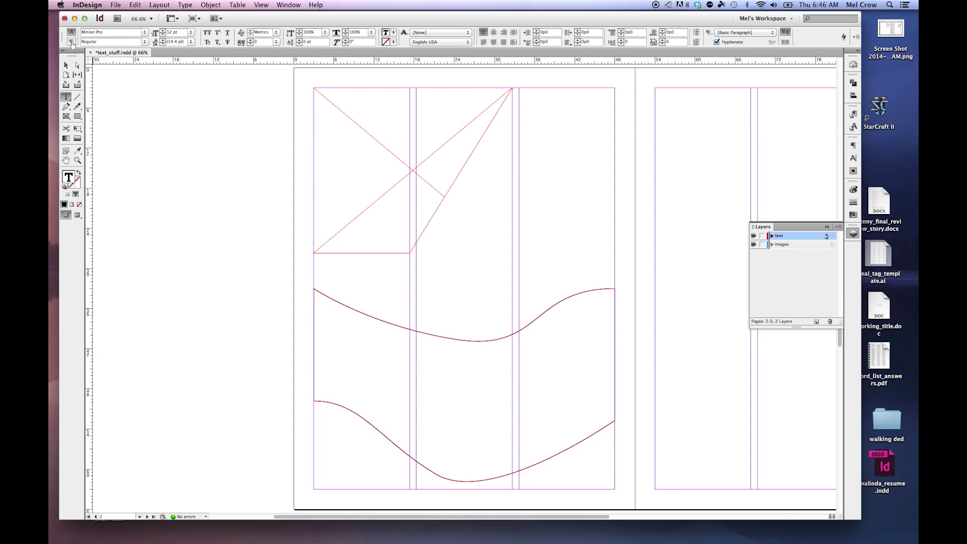
{"action": "left_click", "coordinate": [71, 43]}
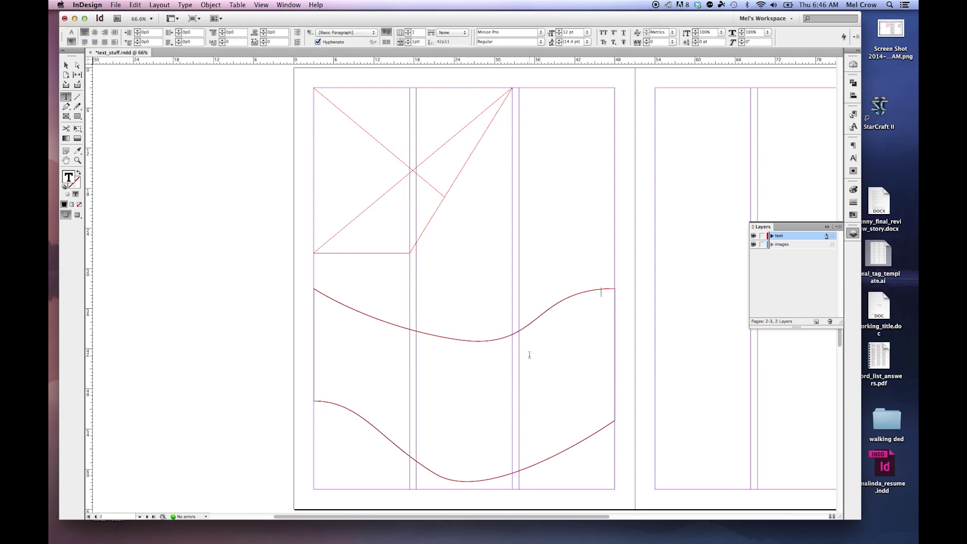
{"action": "left_click", "coordinate": [94, 31]}
{"action": "left_click", "coordinate": [184, 5]}
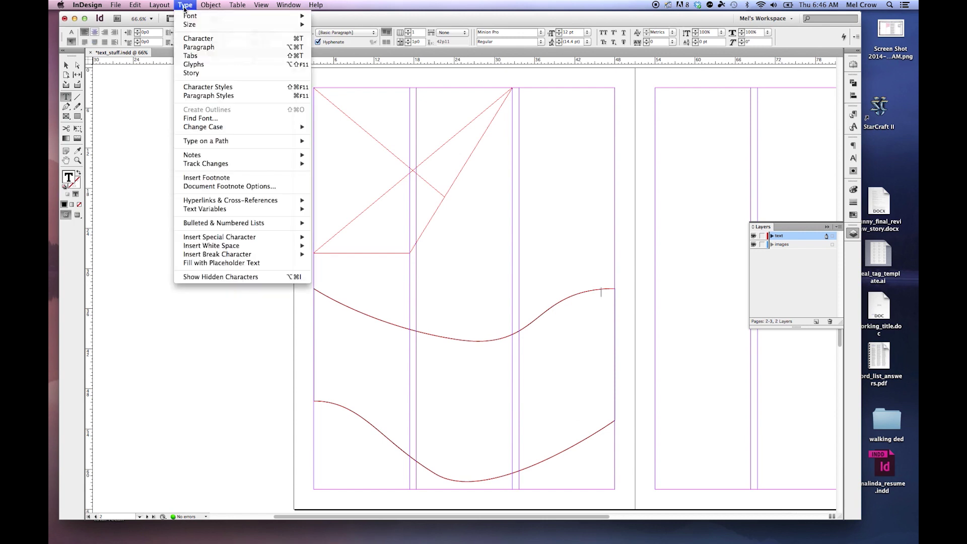
{"action": "left_click", "coordinate": [210, 264]}
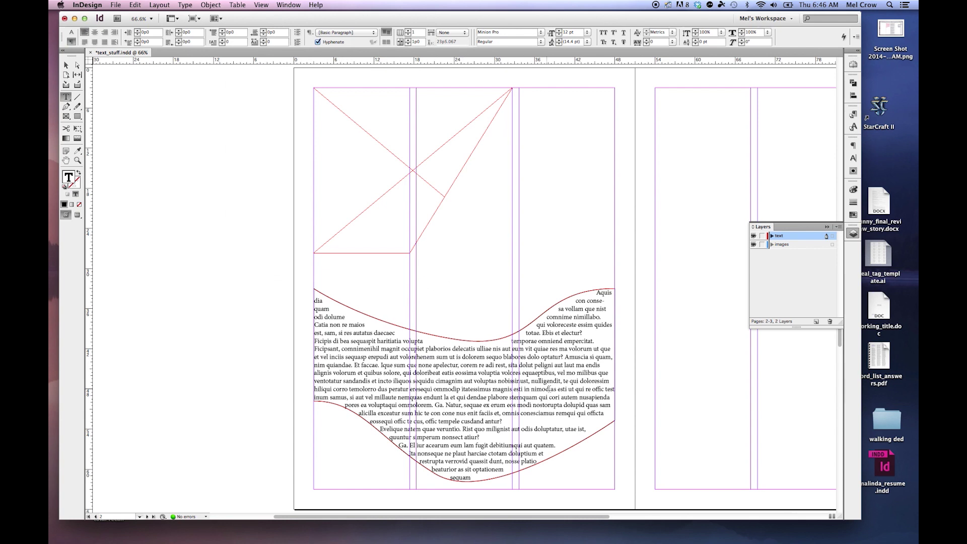
Reshape the wavy text frame by moving its upper-right anchor point along the margin to about Y 39p8 with Direct Selection.
{"action": "left_click", "coordinate": [77, 64]}
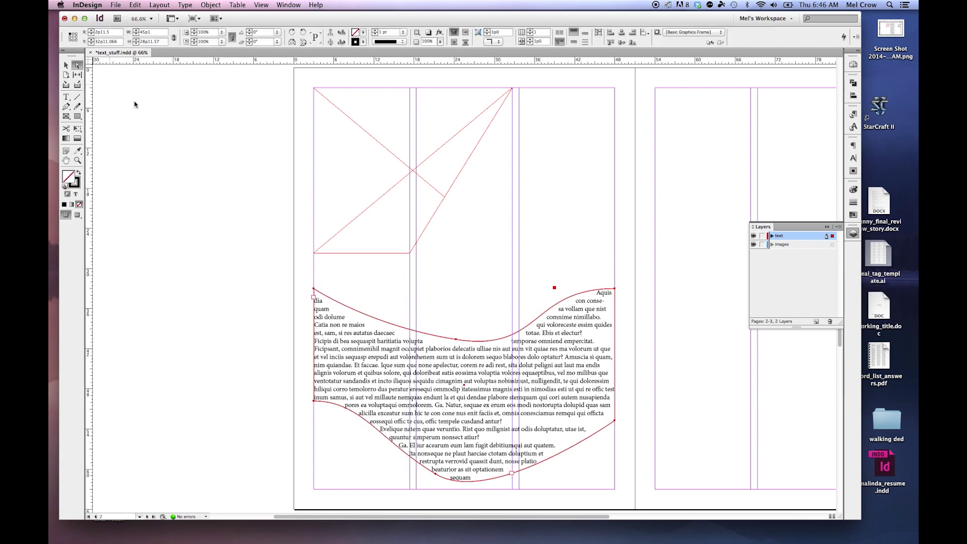
{"action": "left_click", "coordinate": [614, 289]}
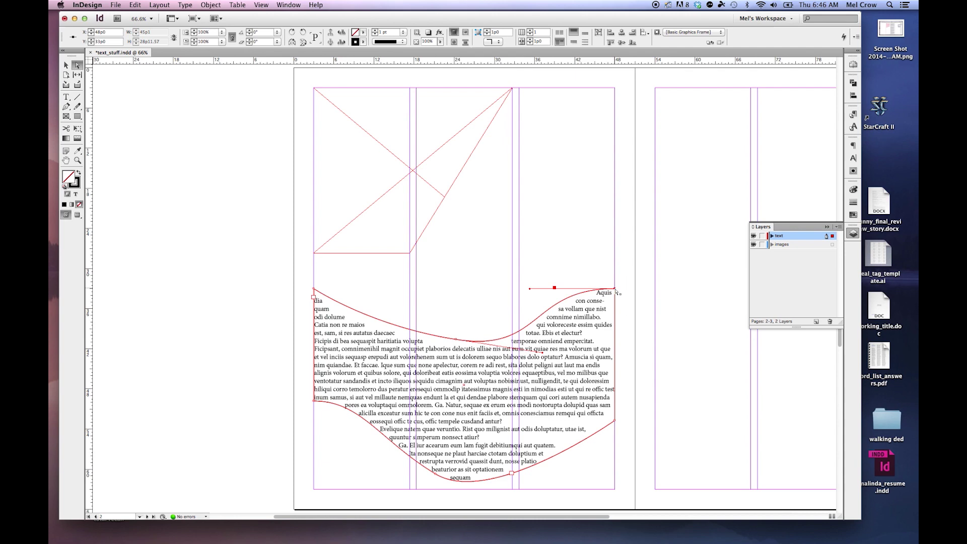
{"action": "left_click_drag", "start_coordinate": [616, 291], "coordinate": [614, 240]}
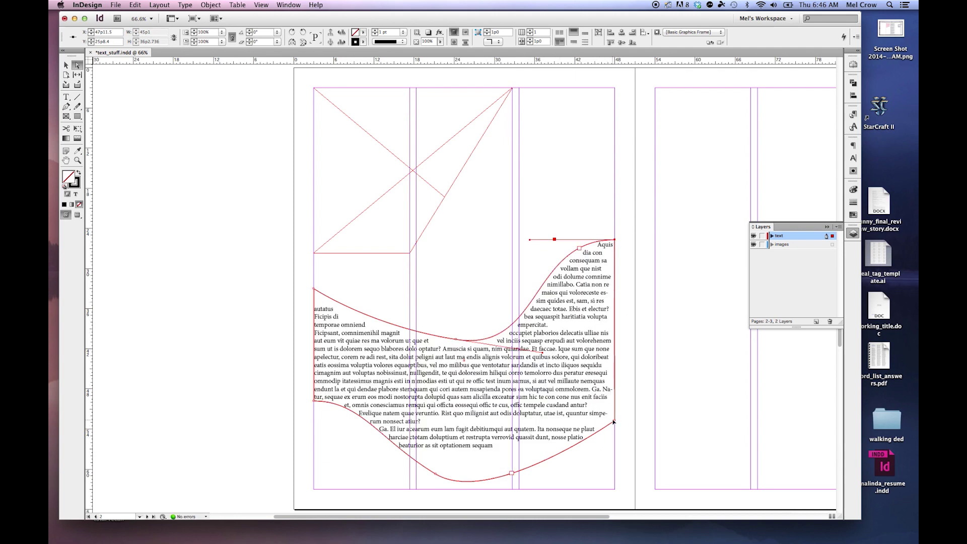
{"action": "left_click_drag", "start_coordinate": [615, 243], "coordinate": [614, 307]}
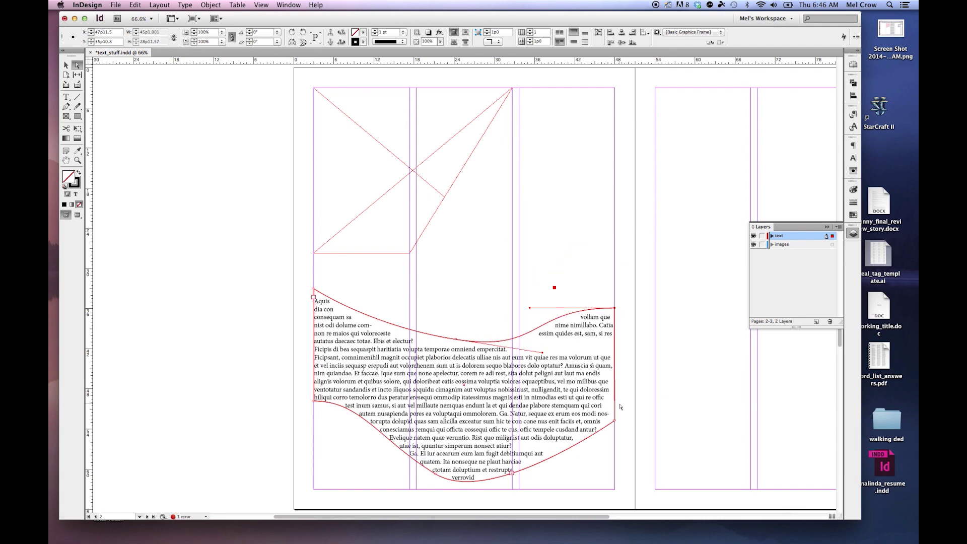
{"action": "left_click_drag", "start_coordinate": [615, 309], "coordinate": [615, 332]}
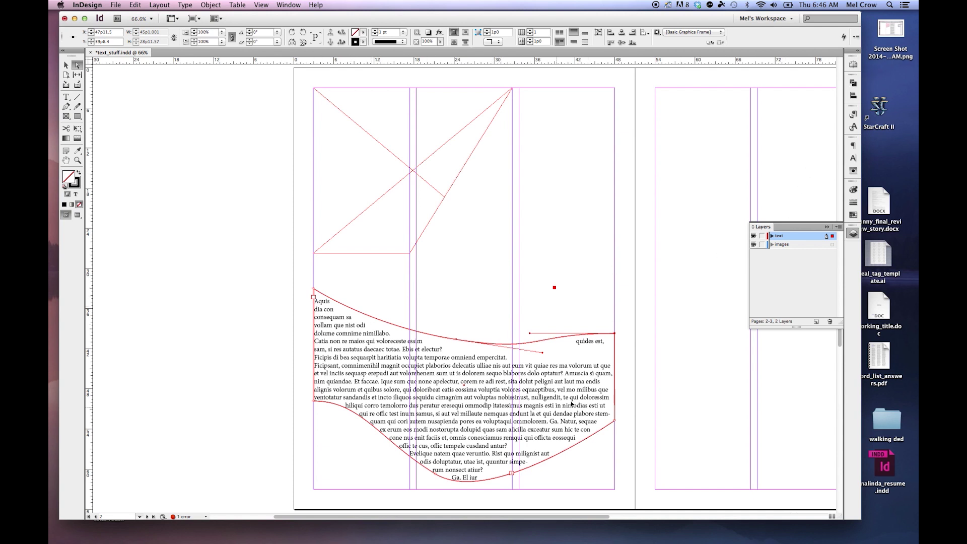
Place cub scout pack roster 2.docx in the wide frame at the top of page 1.
{"action": "left_click", "coordinate": [852, 64]}
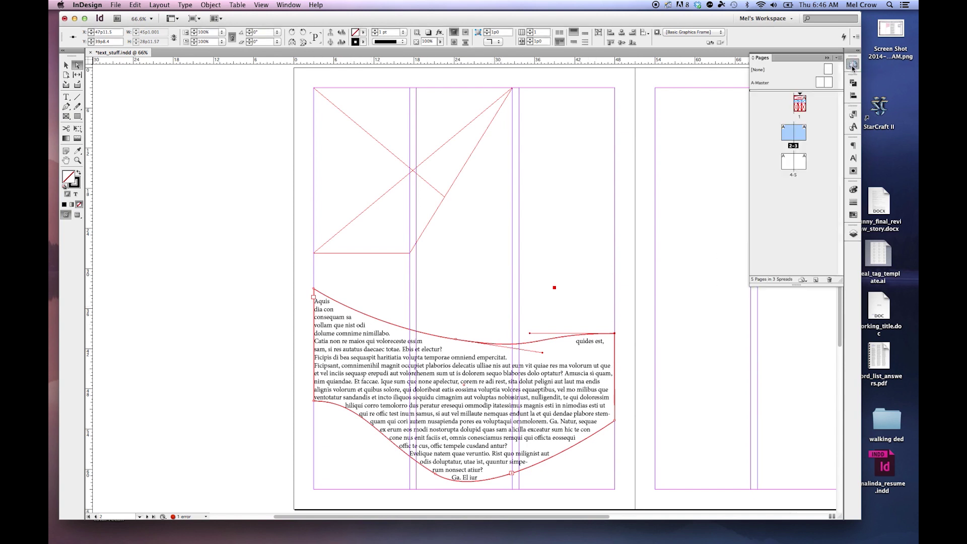
{"action": "double_click", "coordinate": [800, 103]}
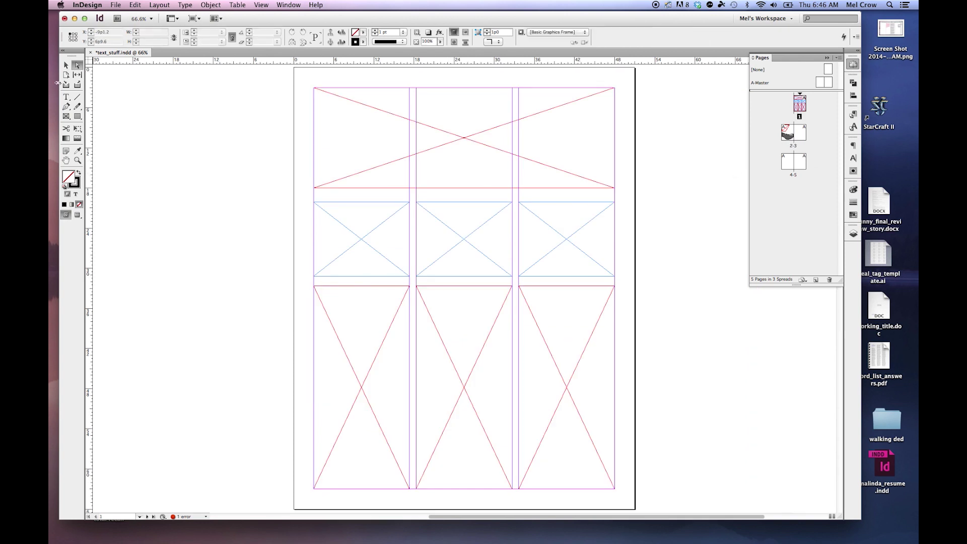
{"action": "key", "text": "t"}
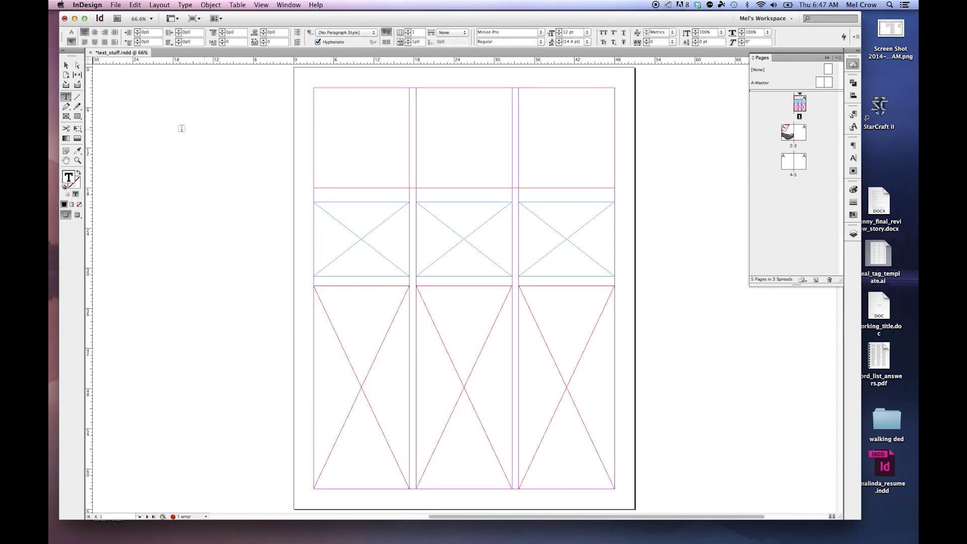
{"action": "left_click", "coordinate": [185, 5]}
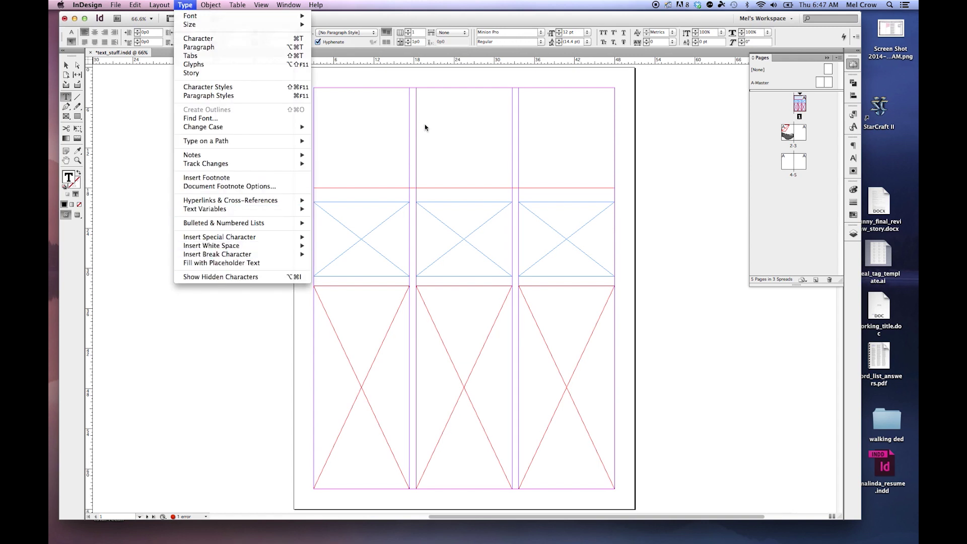
{"action": "left_click", "coordinate": [389, 127]}
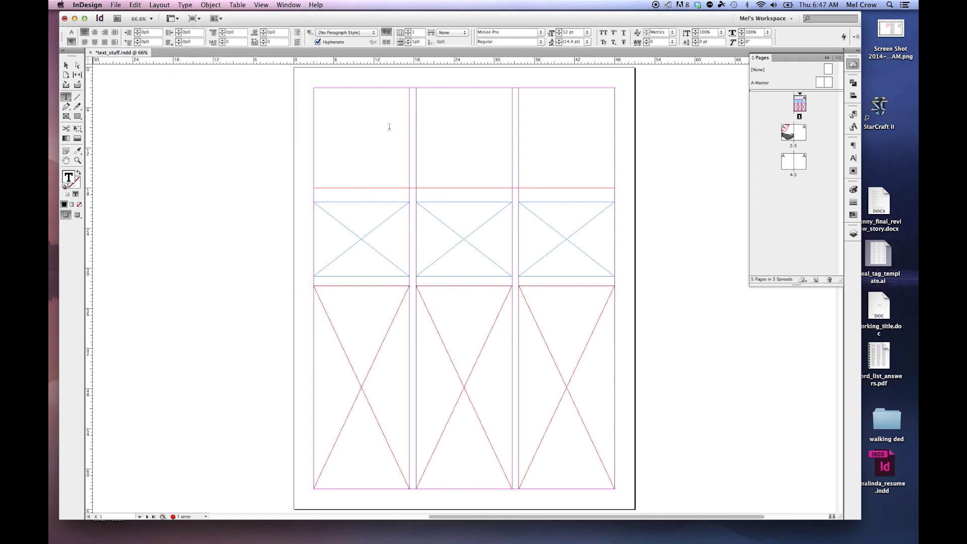
{"action": "left_click", "coordinate": [116, 5]}
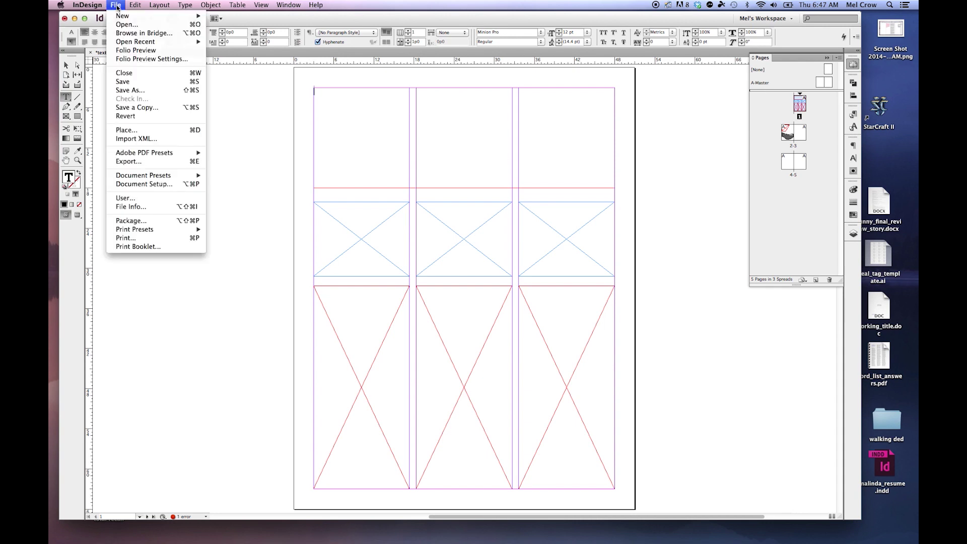
{"action": "left_click", "coordinate": [563, 206]}
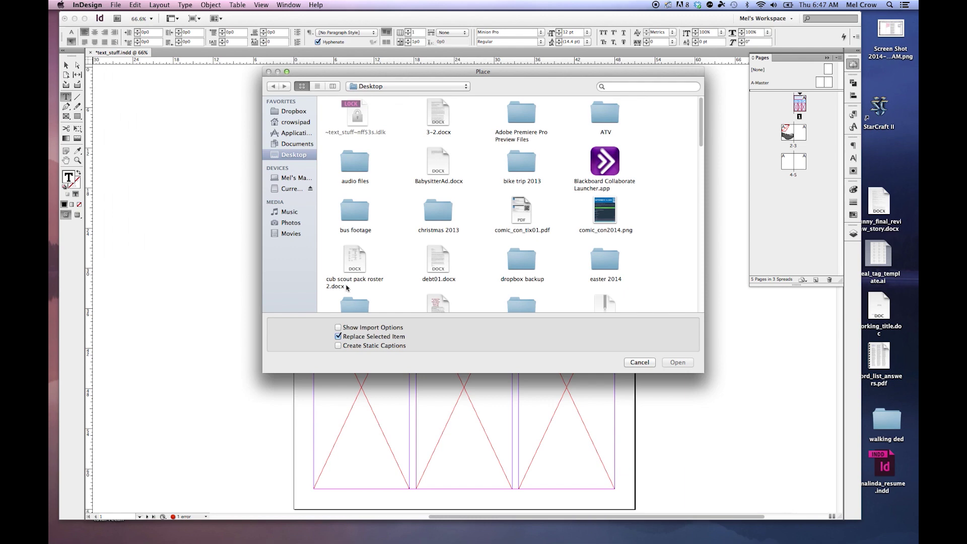
{"action": "double_click", "coordinate": [361, 254]}
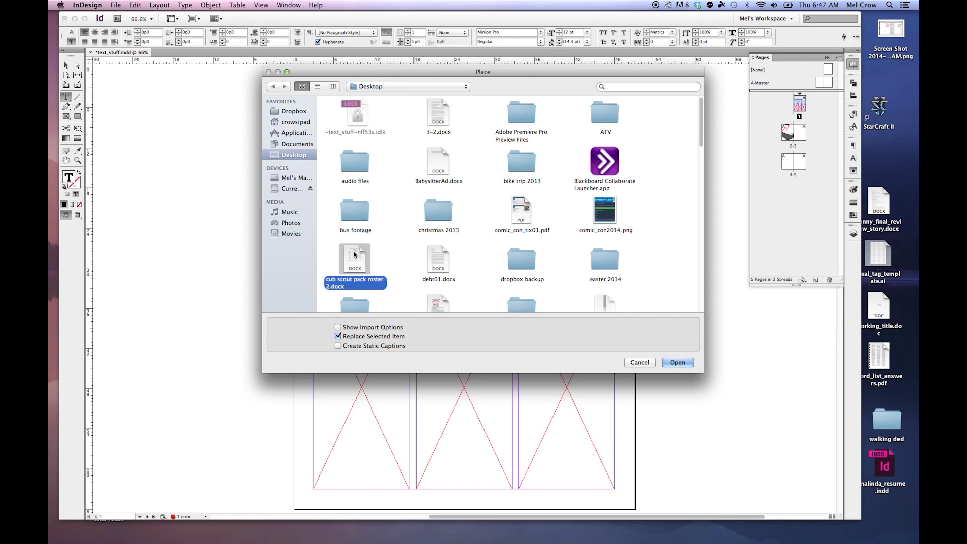
{"action": "scroll", "coordinate": [476, 144], "scroll_direction": "down", "scroll_amount": 5}
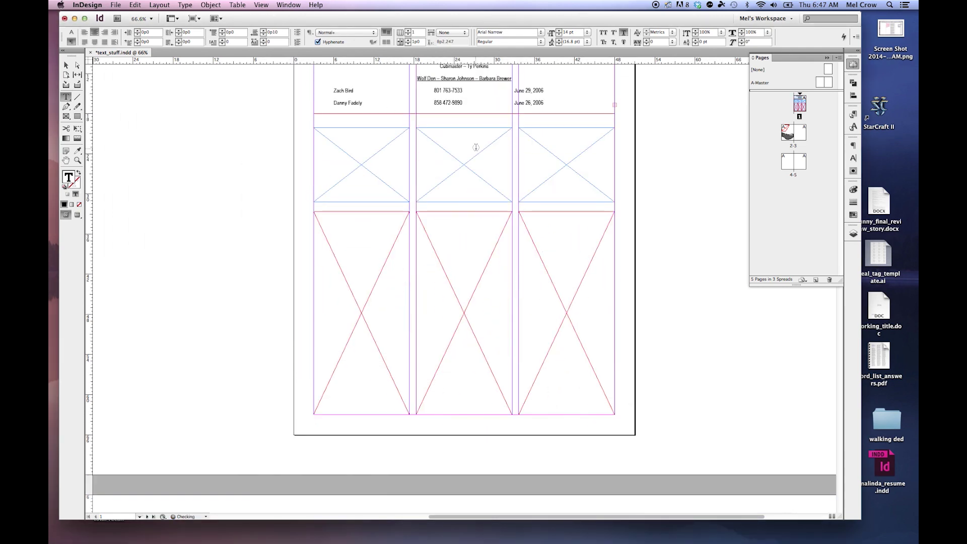
{"action": "scroll", "coordinate": [476, 144], "scroll_direction": "up", "scroll_amount": 5}
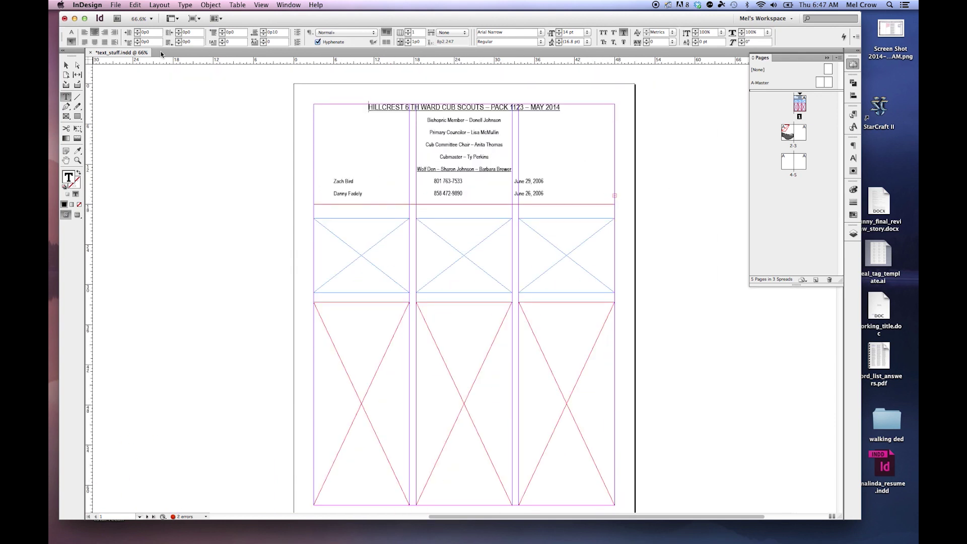
Thread the top frame's overset text through the first and second lower column frames, extending the second frame's upper edge to align with the first.
{"action": "key", "text": "Escape"}
{"action": "scroll", "coordinate": [625, 181], "scroll_direction": "down", "scroll_amount": 2}
{"action": "scroll", "coordinate": [627, 181], "scroll_direction": "up", "scroll_amount": 2}
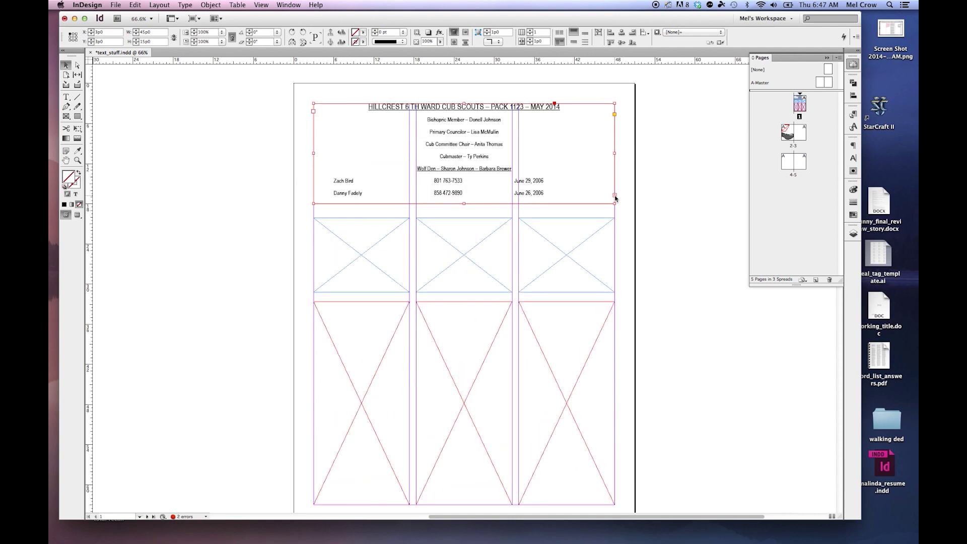
{"action": "left_click", "coordinate": [614, 195]}
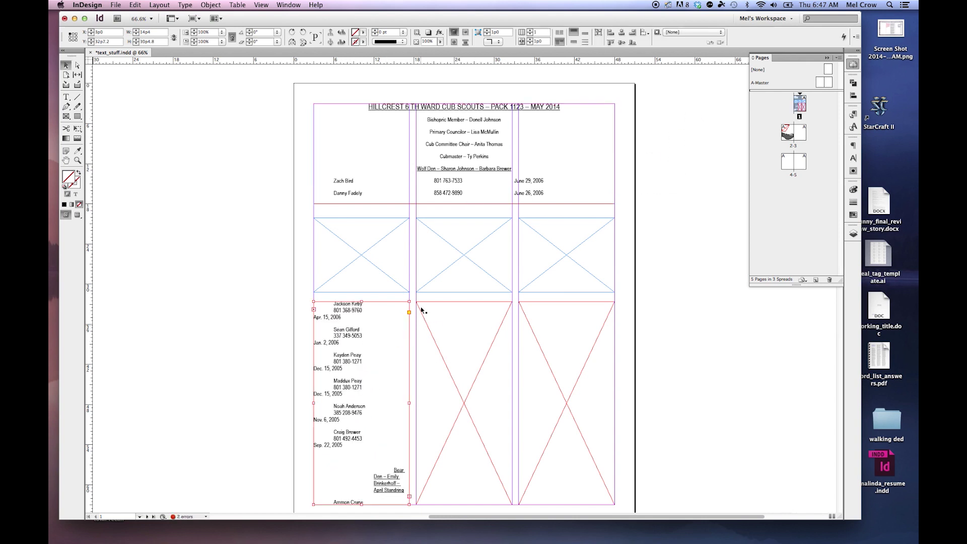
{"action": "left_click", "coordinate": [409, 496]}
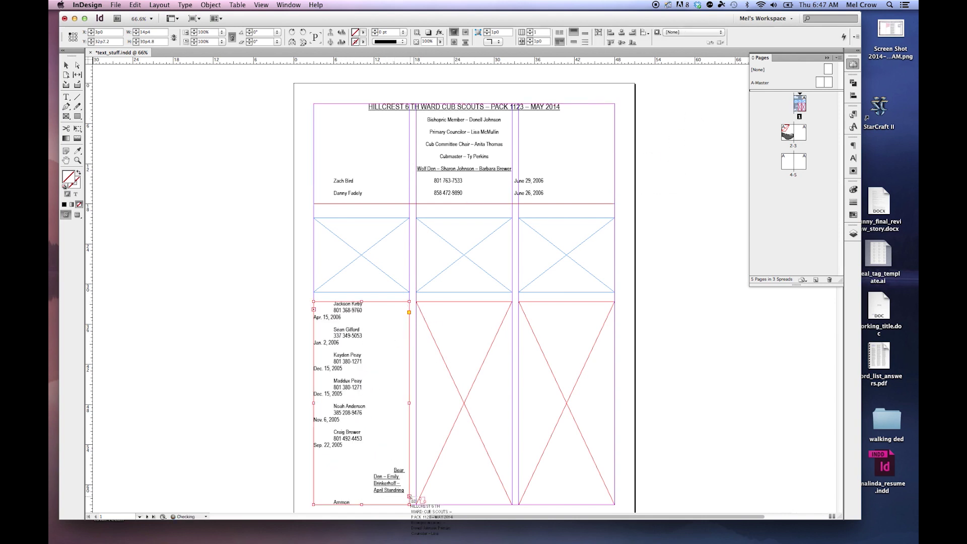
{"action": "left_click", "coordinate": [453, 358]}
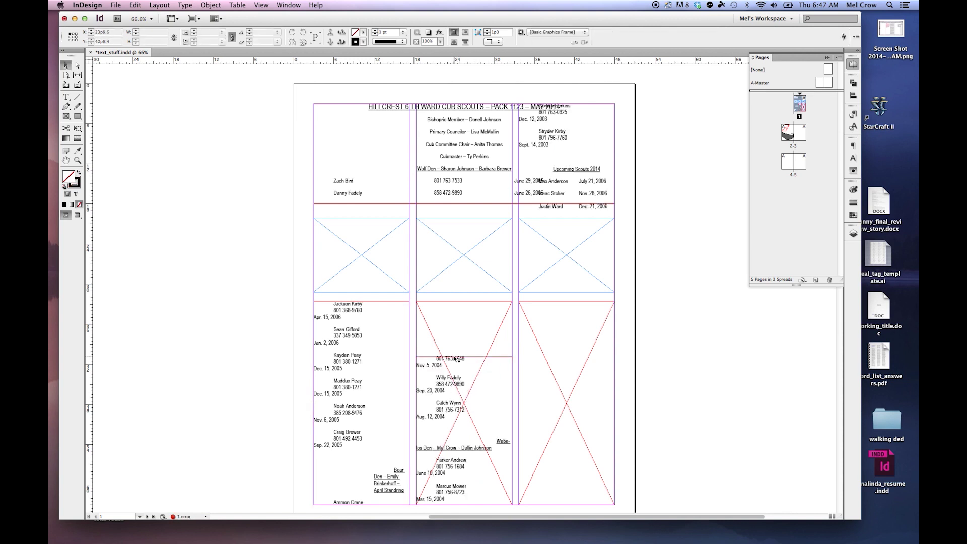
{"action": "left_click_drag", "start_coordinate": [454, 356], "coordinate": [455, 301]}
Show the text threads linking the frames on page 1.
{"action": "left_click", "coordinate": [263, 5]}
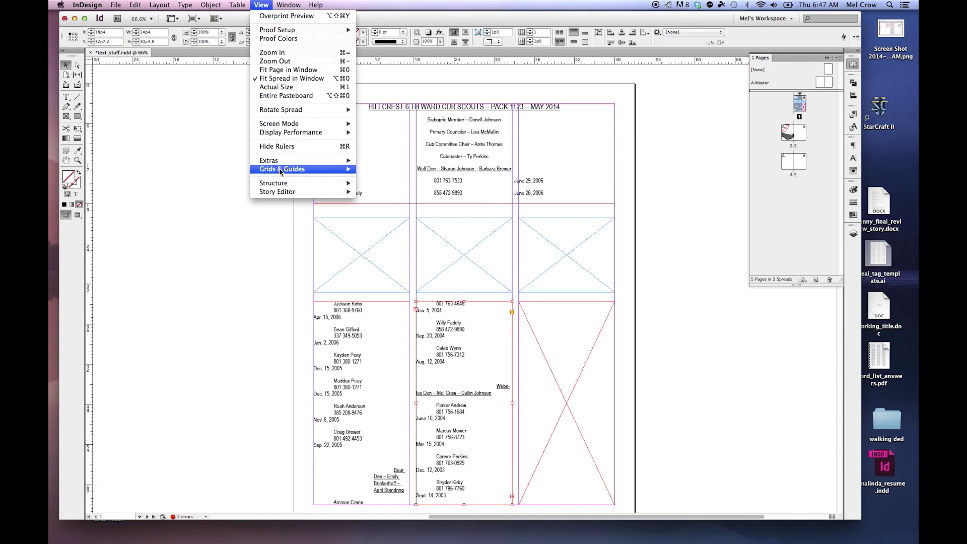
{"action": "mouse_move", "coordinate": [282, 171]}
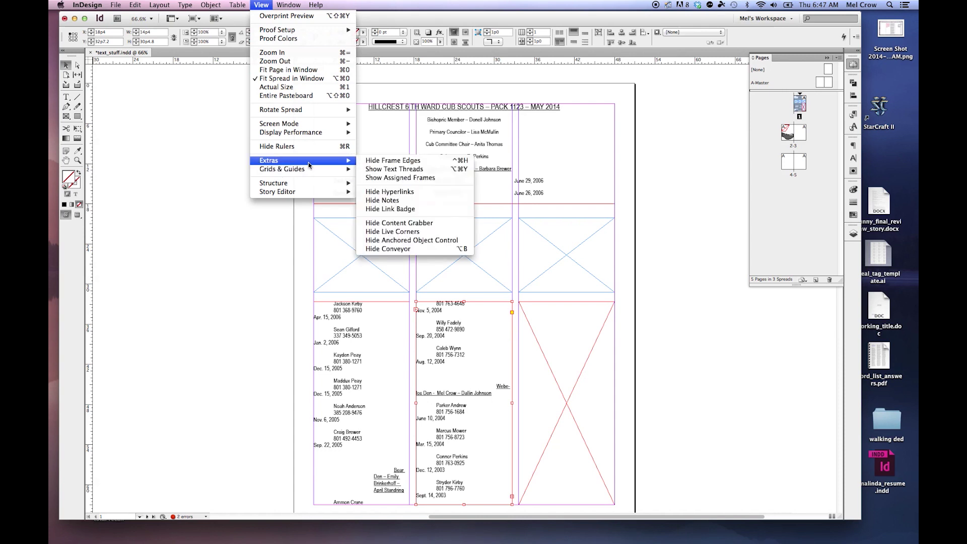
{"action": "left_click", "coordinate": [385, 169]}
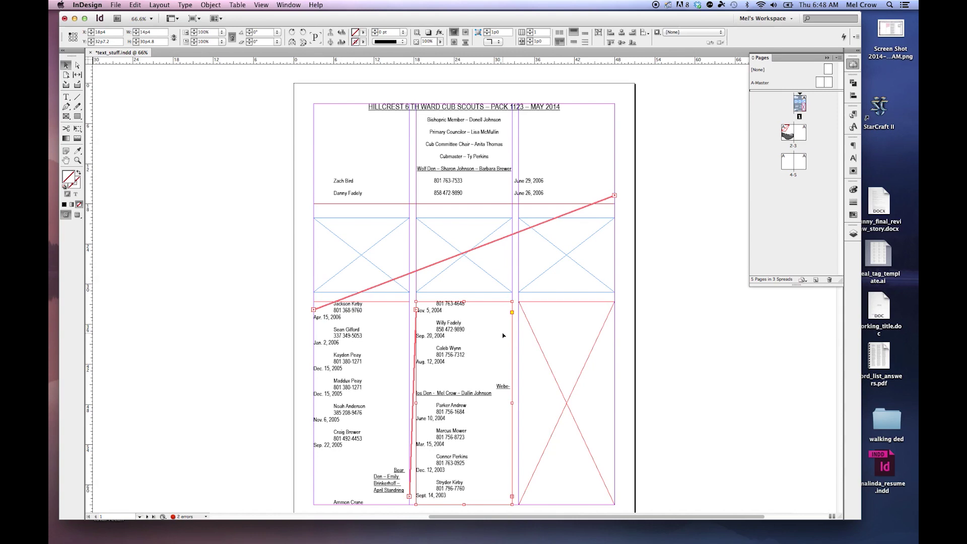
Copy the empty lower third-column frame from page 1 and place three copies side by side at the top of page 3's columns.
{"action": "scroll", "coordinate": [503, 315], "scroll_direction": "down", "scroll_amount": 10}
{"action": "scroll", "coordinate": [505, 316], "scroll_direction": "up", "scroll_amount": 4}
{"action": "left_click", "coordinate": [561, 201]}
{"action": "key", "text": "super+c"}
{"action": "scroll", "coordinate": [561, 202], "scroll_direction": "down", "scroll_amount": 10}
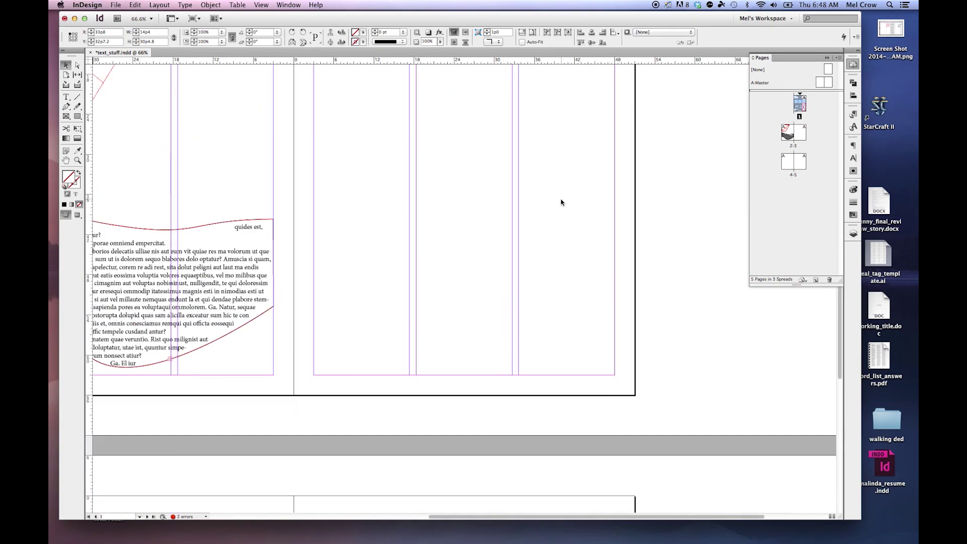
{"action": "scroll", "coordinate": [561, 201], "scroll_direction": "up", "scroll_amount": 3}
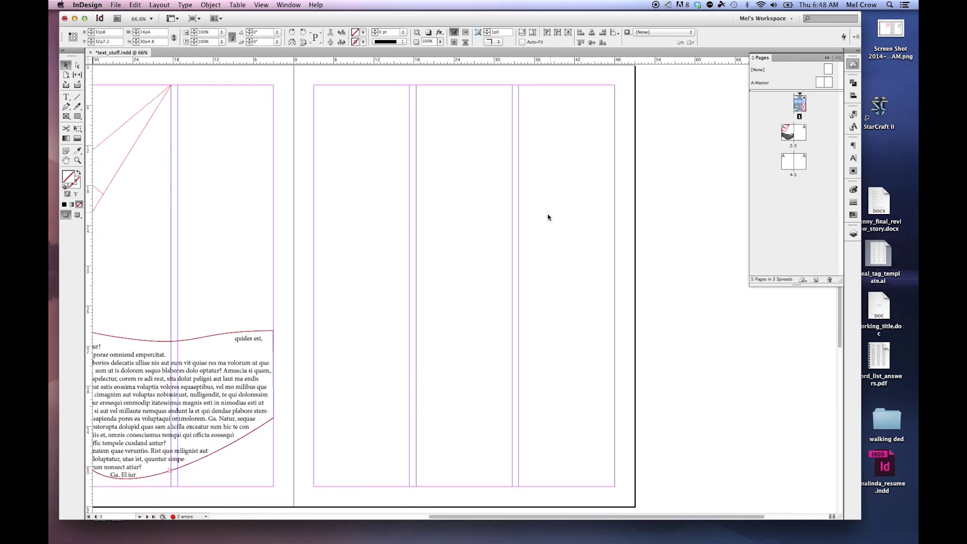
{"action": "key", "text": "super+v"}
{"action": "left_click_drag", "start_coordinate": [455, 266], "coordinate": [571, 162]}
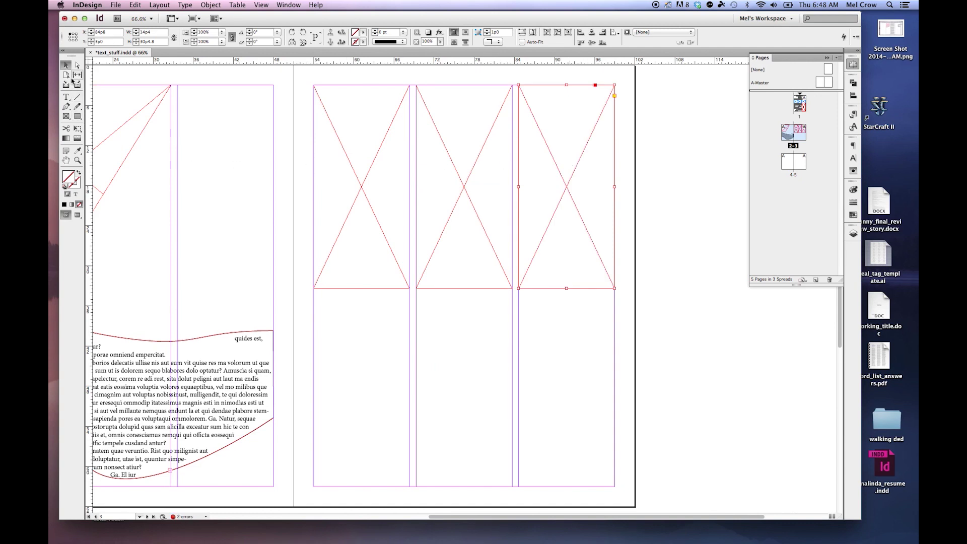
Fill the first-column frame on page 3 with placeholder text.
{"action": "left_click", "coordinate": [66, 96]}
{"action": "left_click", "coordinate": [365, 135]}
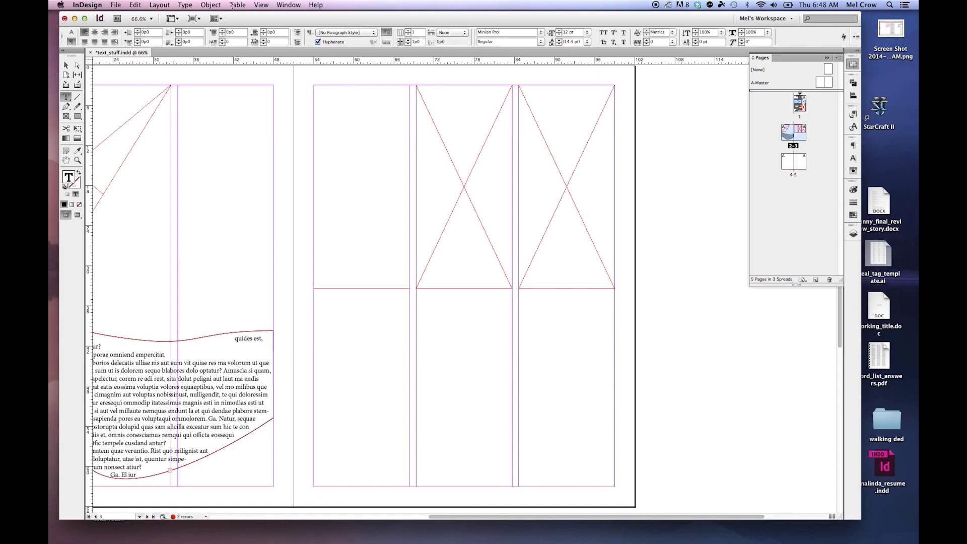
{"action": "left_click", "coordinate": [184, 5]}
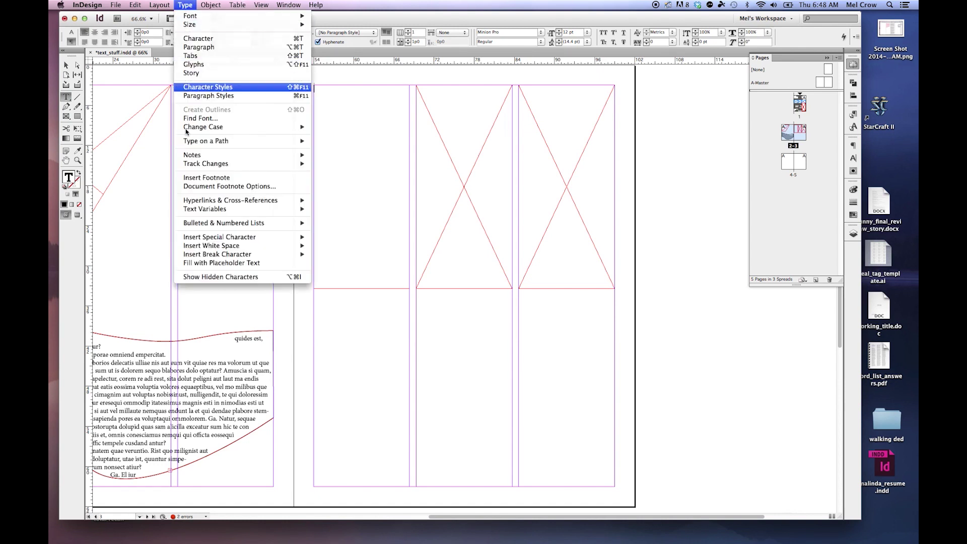
{"action": "left_click", "coordinate": [193, 262]}
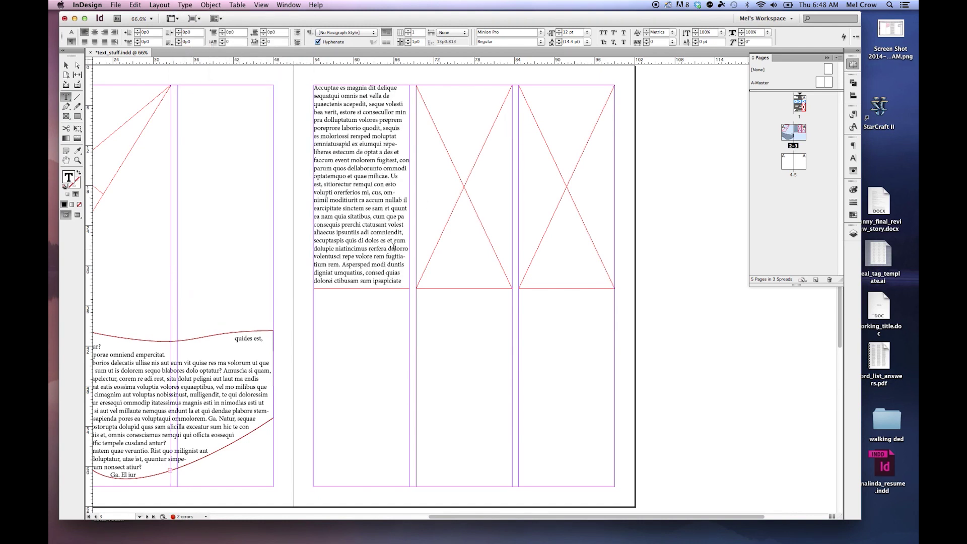
Select the placeholder text from its fourth line to near the end and set it in Minion Pro Italic.
{"action": "left_click_drag", "start_coordinate": [393, 248], "coordinate": [332, 111]}
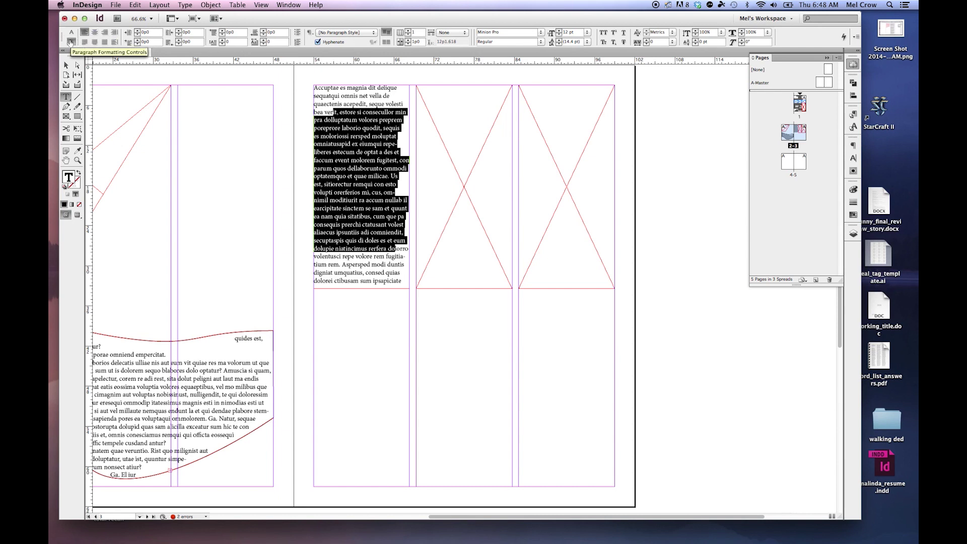
{"action": "left_click", "coordinate": [71, 33]}
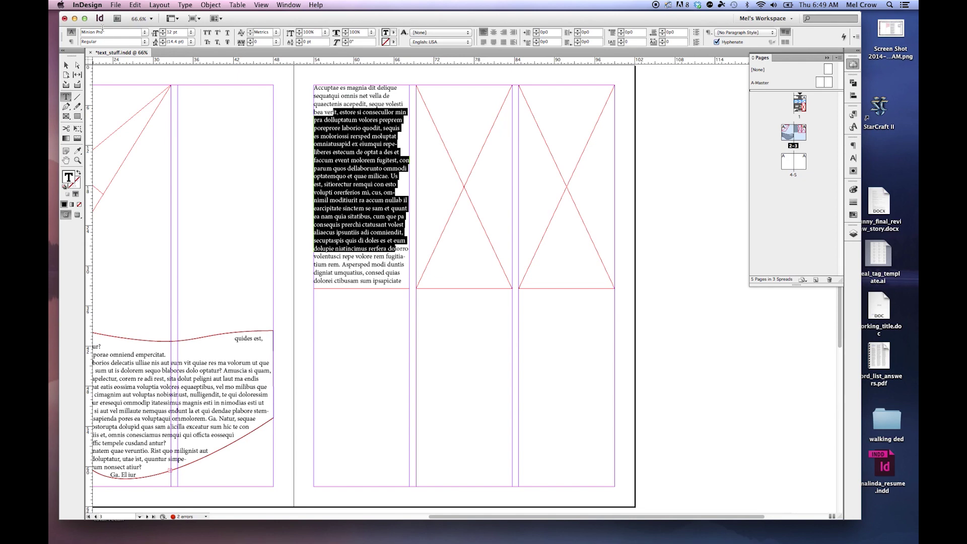
{"action": "left_click", "coordinate": [70, 33]}
{"action": "left_click", "coordinate": [106, 40]}
{"action": "left_click", "coordinate": [145, 33]}
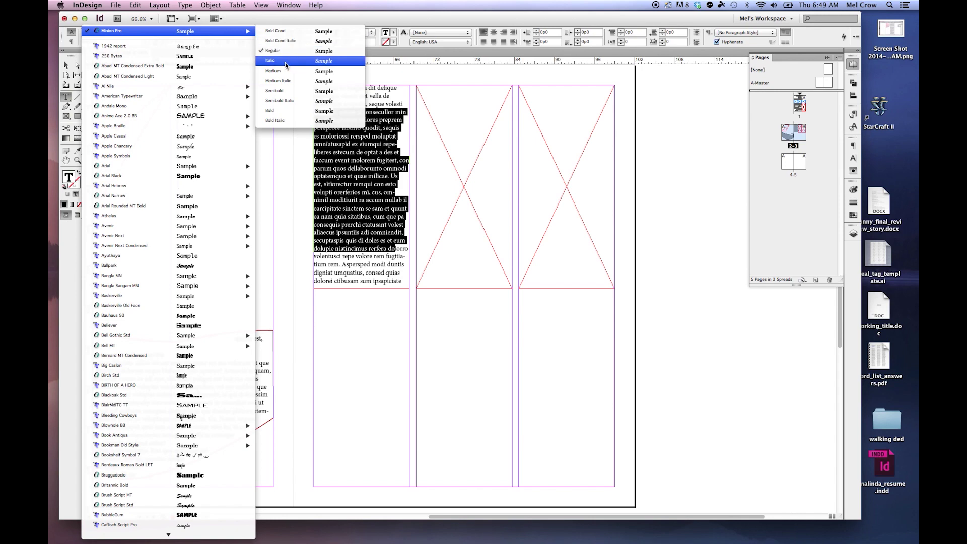
{"action": "left_click", "coordinate": [285, 62]}
Change the selected passage's font to Arial Regular.
{"action": "left_click", "coordinate": [145, 33]}
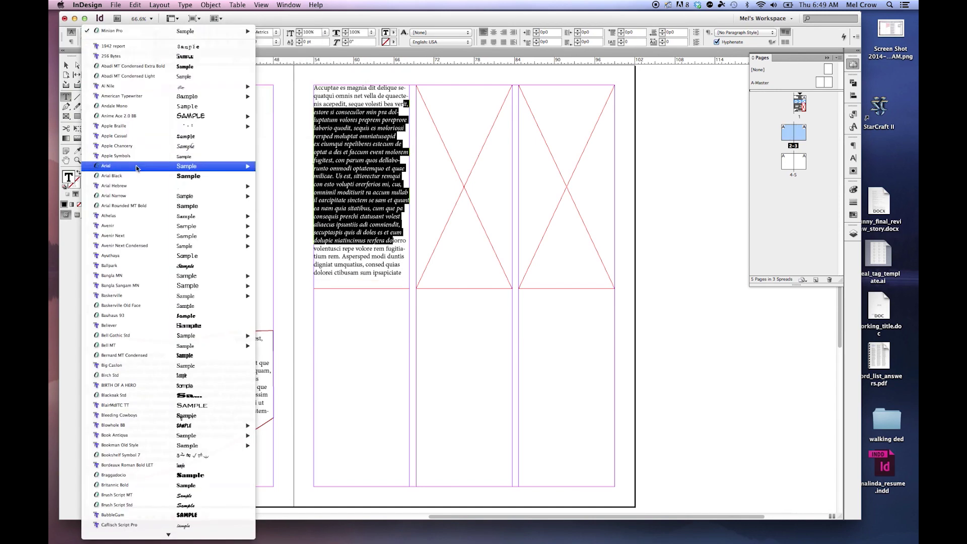
{"action": "mouse_move", "coordinate": [136, 166]}
{"action": "left_click", "coordinate": [291, 172]}
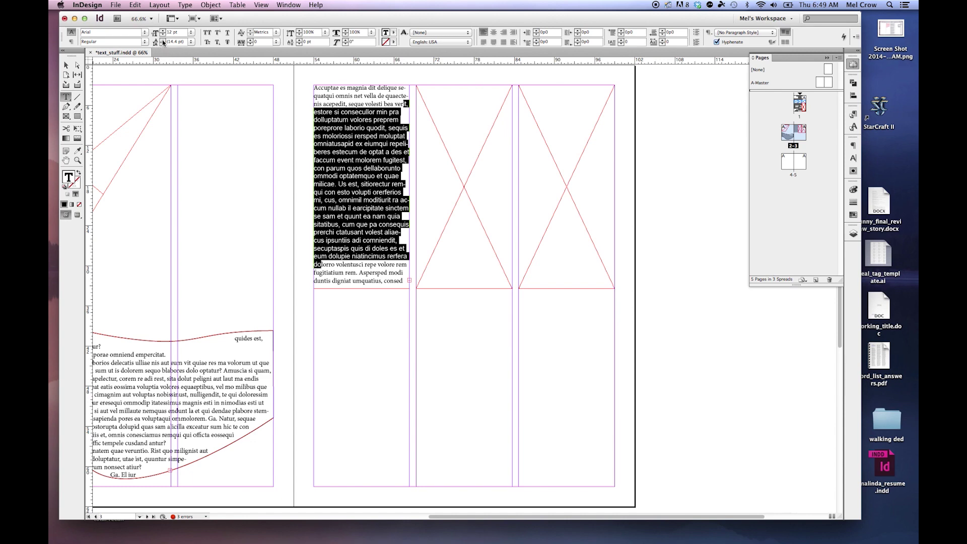
Try 20 pt and 16 pt leading on the selected Arial passage and settle on 18 pt.
{"action": "left_click", "coordinate": [162, 41]}
{"action": "left_click", "coordinate": [163, 40]}
{"action": "left_click", "coordinate": [163, 41]}
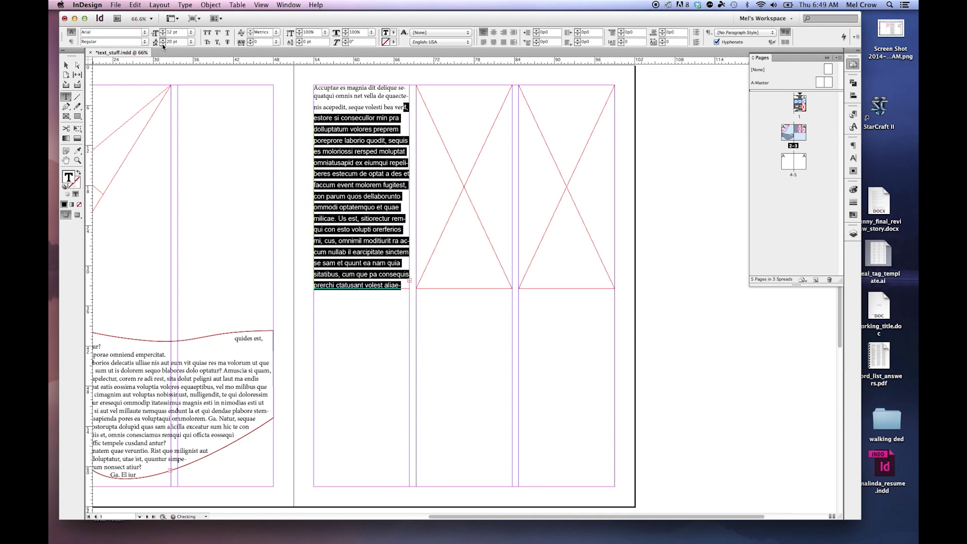
{"action": "left_click", "coordinate": [163, 43]}
{"action": "left_click", "coordinate": [163, 43]}
{"action": "left_click", "coordinate": [162, 43]}
{"action": "left_click", "coordinate": [163, 44]}
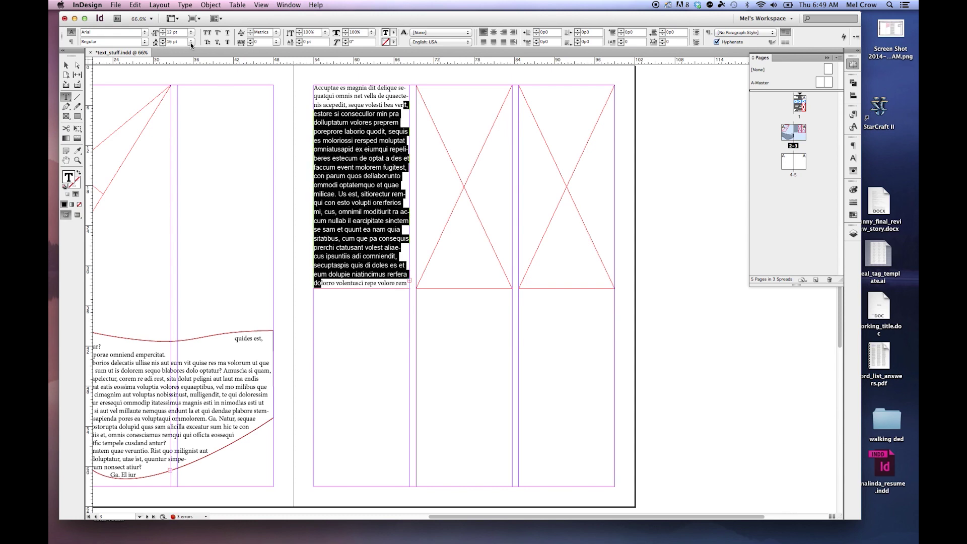
{"action": "left_click", "coordinate": [190, 42]}
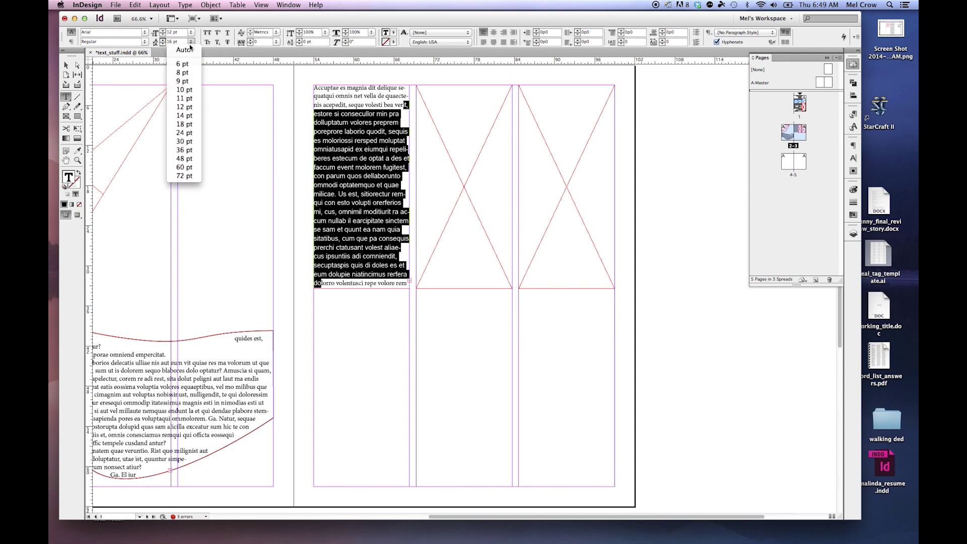
{"action": "left_click", "coordinate": [188, 125]}
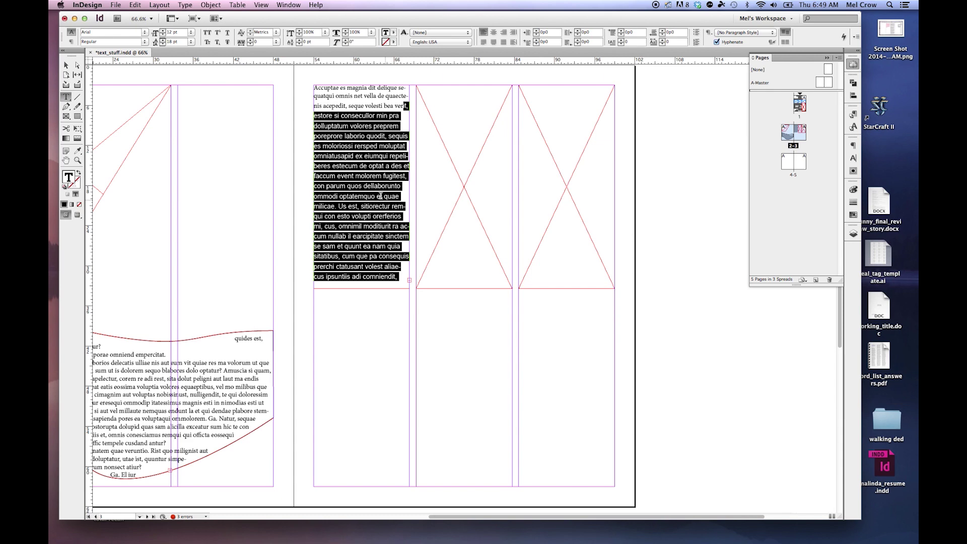
Widen the selected passage's tracking to 60.
{"action": "left_click", "coordinate": [250, 40]}
{"action": "left_click", "coordinate": [251, 42]}
{"action": "left_click", "coordinate": [250, 40]}
{"action": "left_click", "coordinate": [250, 40]}
{"action": "left_click", "coordinate": [250, 40]}
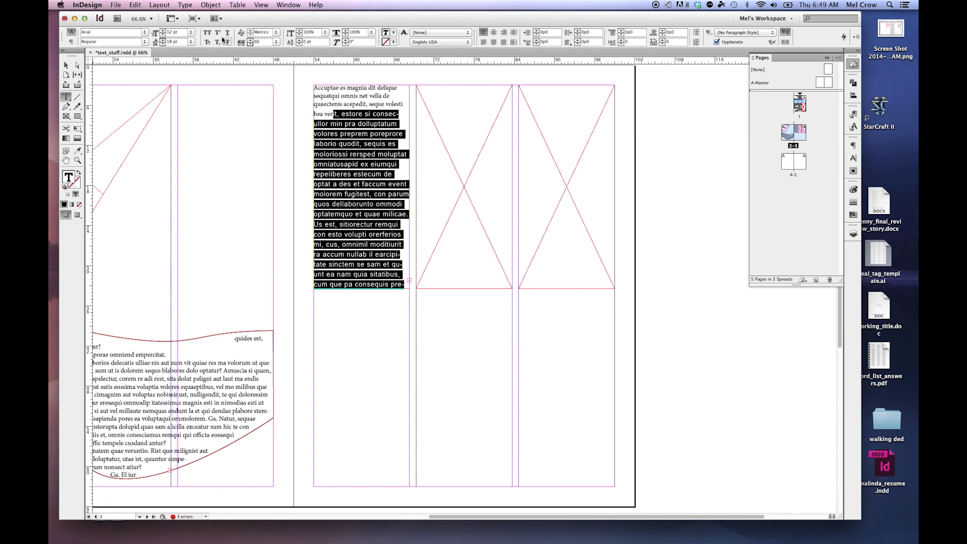
Try All Caps on the selected passage, remove it, and apply Small Caps instead.
{"action": "left_click", "coordinate": [207, 34]}
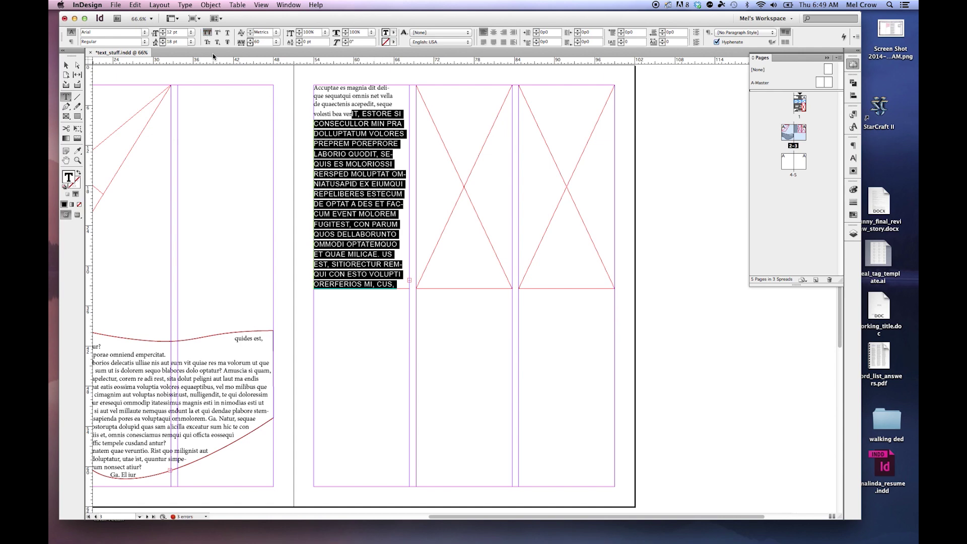
{"action": "left_click", "coordinate": [207, 32]}
{"action": "left_click", "coordinate": [207, 41]}
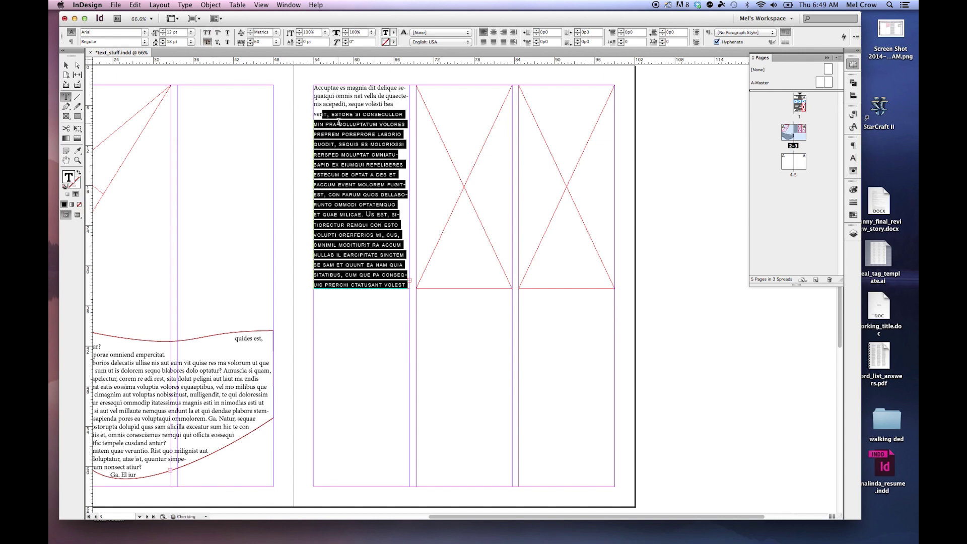
Remove Small Caps from the selected passage, and try centre alignment on the column's upper text before returning it to left.
{"action": "left_click", "coordinate": [207, 42]}
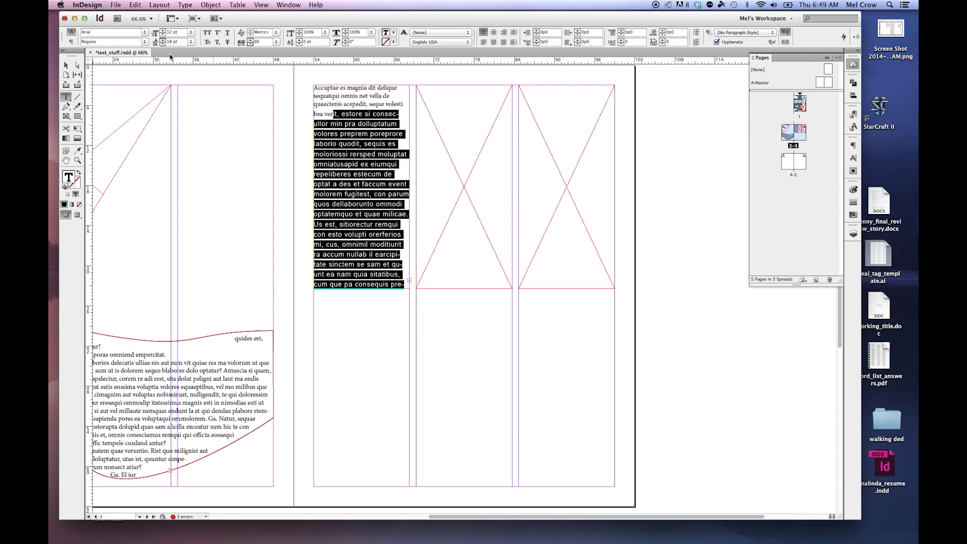
{"action": "left_click", "coordinate": [71, 42]}
{"action": "left_click", "coordinate": [381, 201]}
{"action": "left_click_drag", "start_coordinate": [391, 224], "coordinate": [279, 85]}
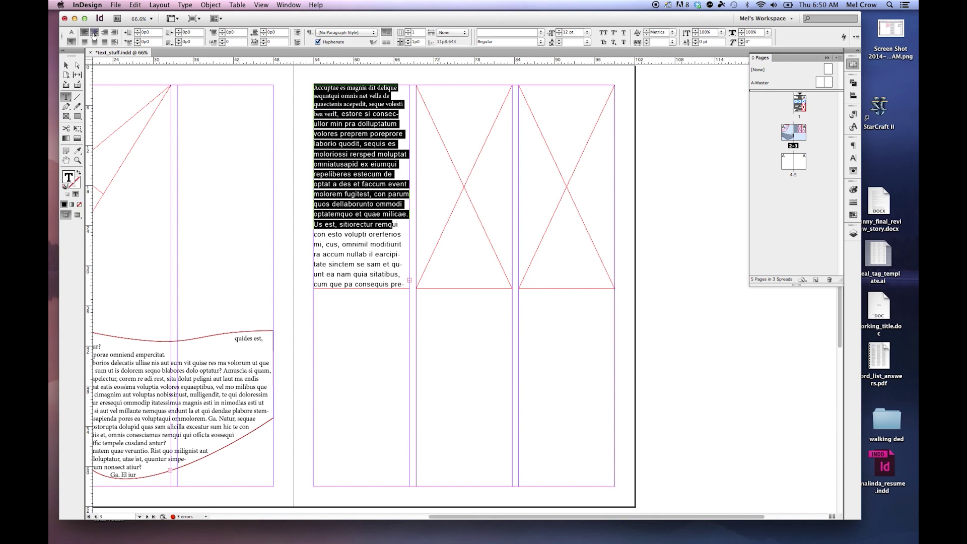
{"action": "left_click", "coordinate": [94, 34]}
{"action": "left_click", "coordinate": [84, 32]}
Show the Character panel and examine its additional type options.
{"action": "left_click", "coordinate": [292, 5]}
{"action": "mouse_move", "coordinate": [315, 210]}
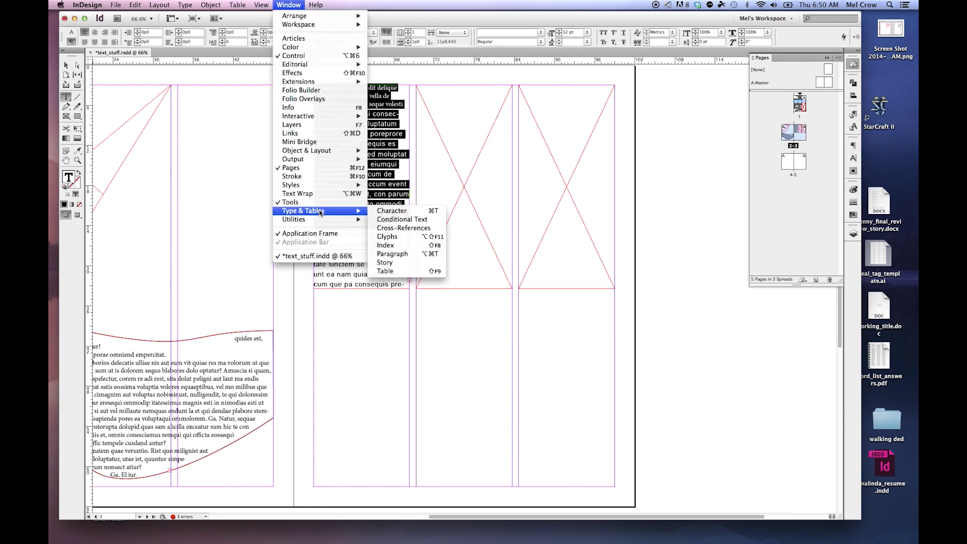
{"action": "left_click", "coordinate": [398, 211]}
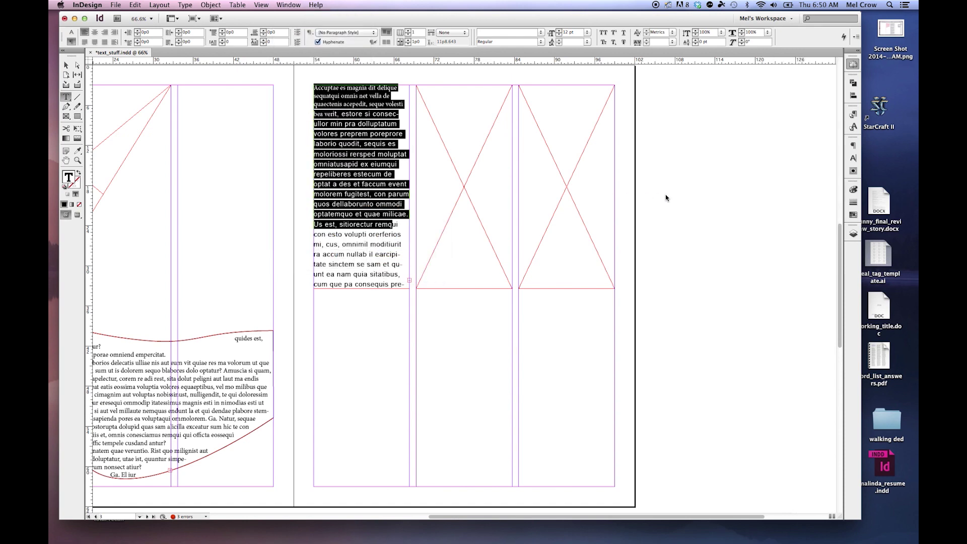
{"action": "left_click", "coordinate": [71, 32]}
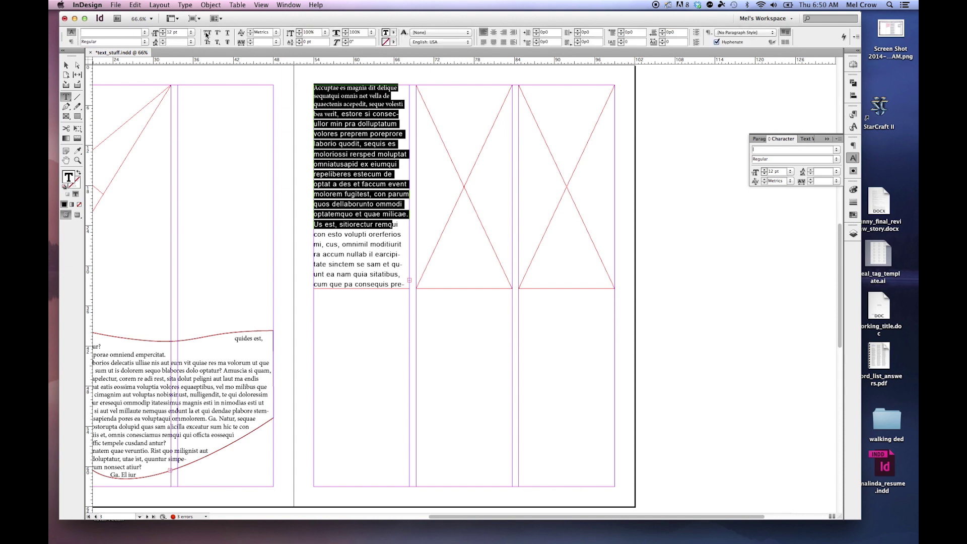
{"action": "left_click", "coordinate": [838, 138]}
{"action": "mouse_move", "coordinate": [782, 154]}
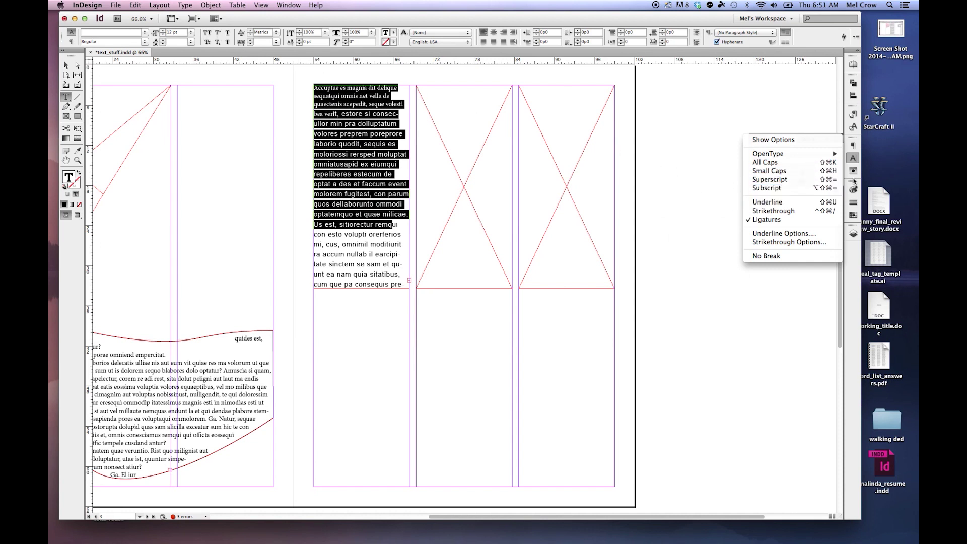
Show the Paragraph panel and expand it to display all of its options.
{"action": "left_click", "coordinate": [854, 146]}
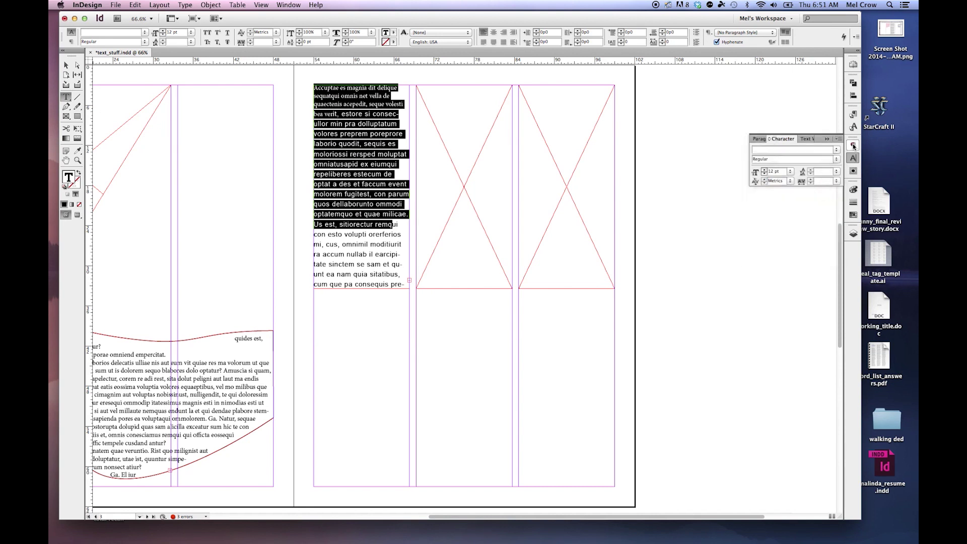
{"action": "key", "text": "super+alt+t"}
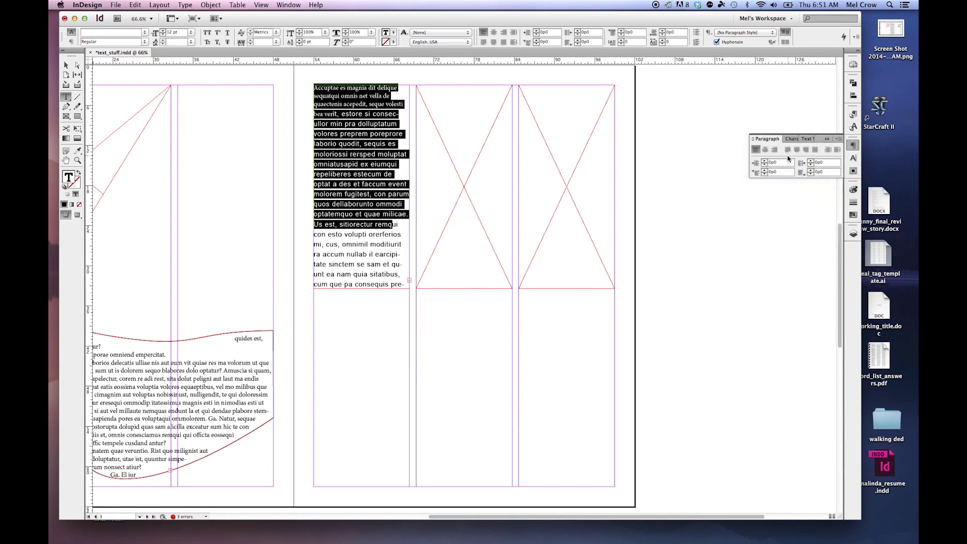
{"action": "left_click", "coordinate": [838, 139]}
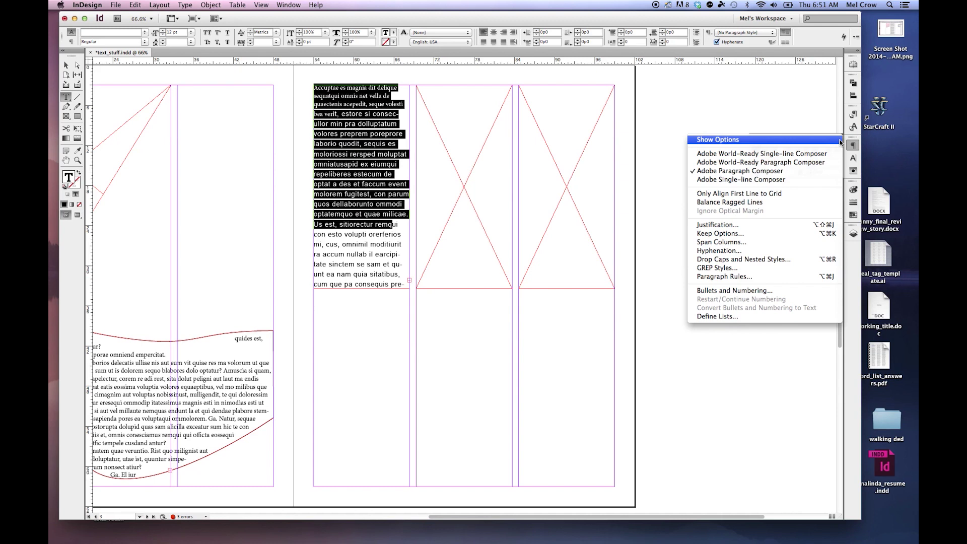
{"action": "left_click", "coordinate": [807, 140]}
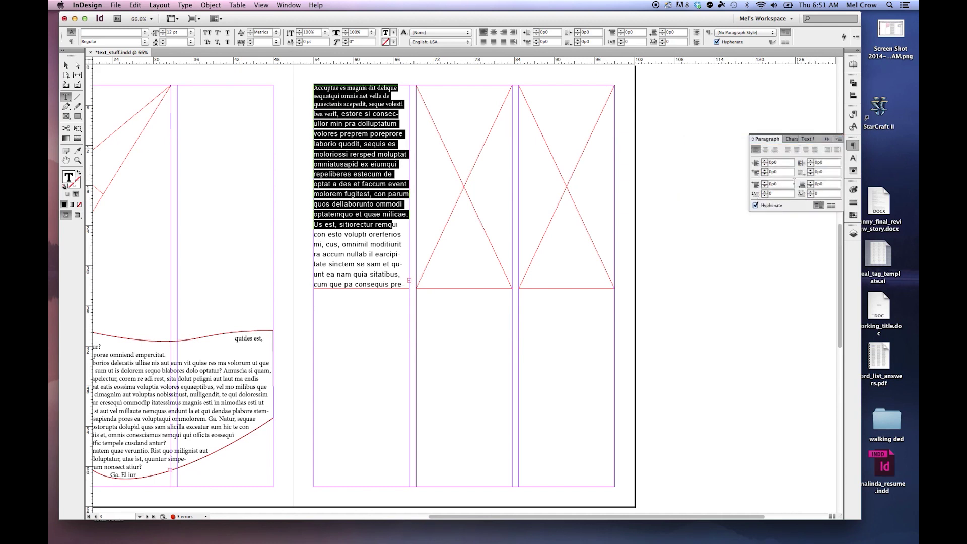
Select most of the column's text and start a new paragraph style named Something.
{"action": "left_click_drag", "start_coordinate": [396, 254], "coordinate": [326, 104]}
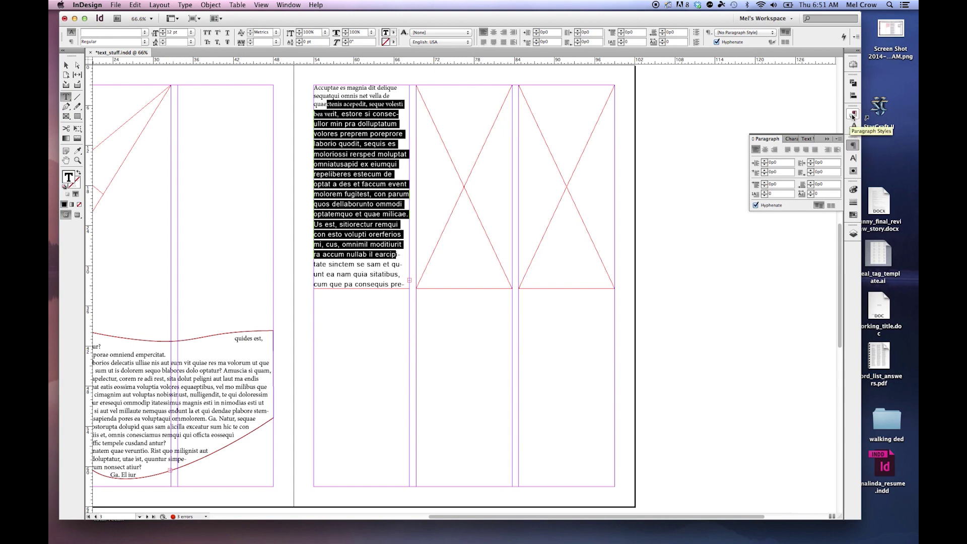
{"action": "left_click", "coordinate": [853, 114]}
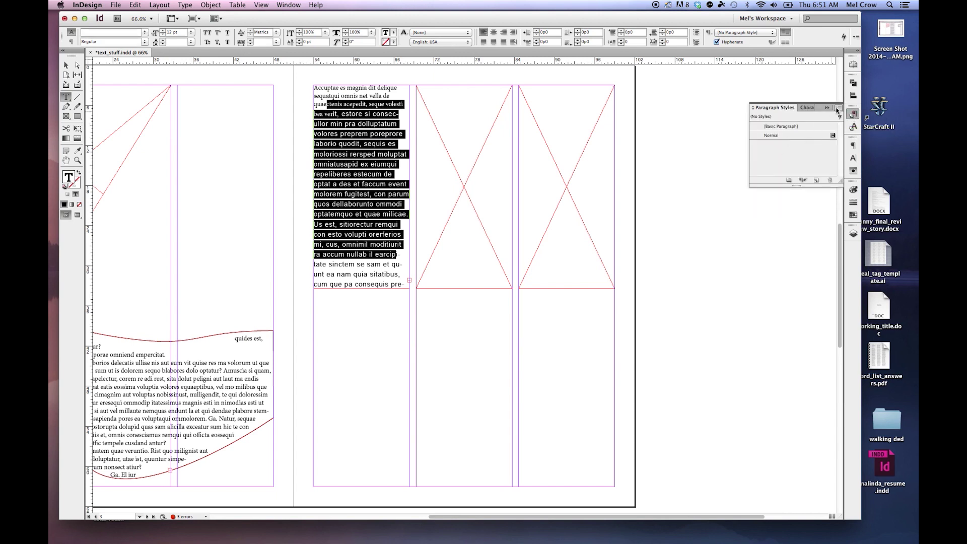
{"action": "left_click", "coordinate": [837, 108]}
{"action": "left_click", "coordinate": [774, 108]}
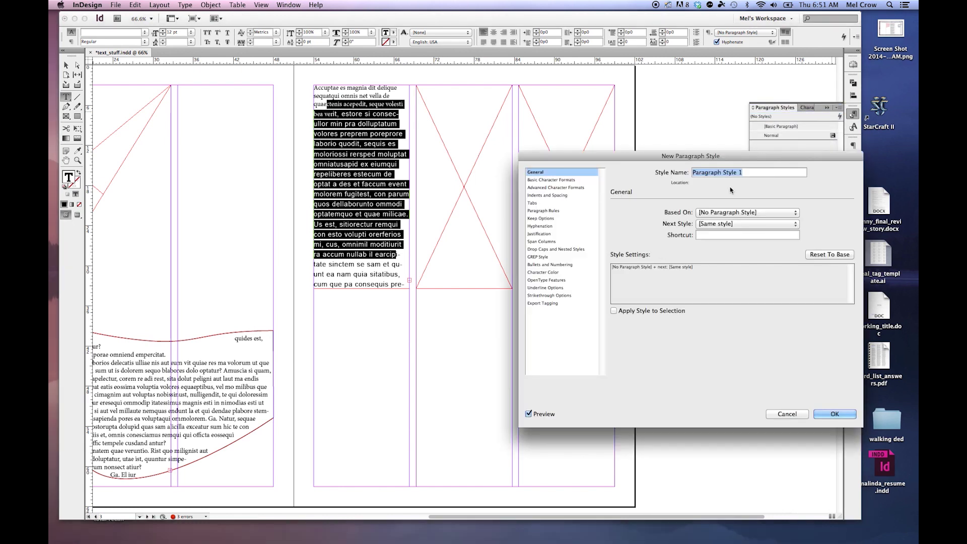
{"action": "type", "text": "Something"}
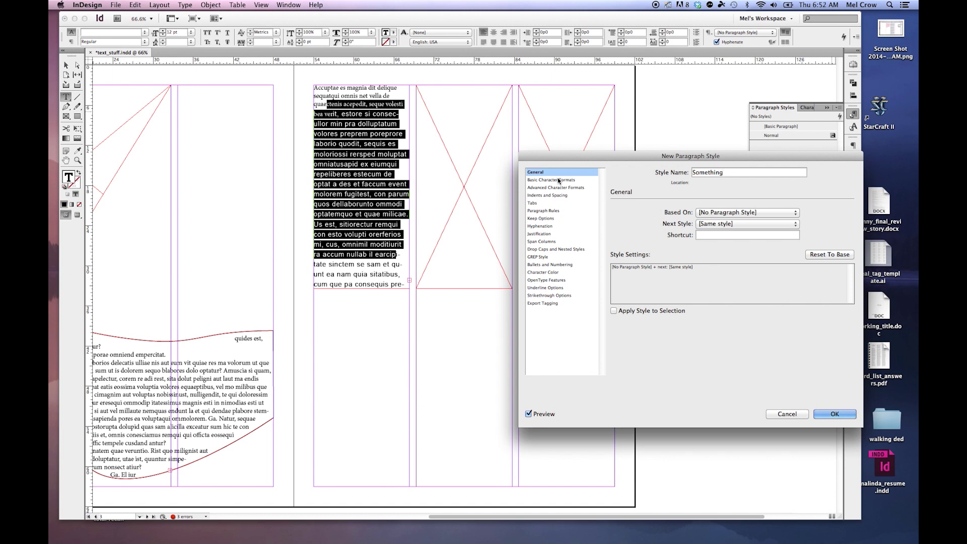
Set the new style's basic character formats to Arial at 15 pt and save the style.
{"action": "left_click", "coordinate": [539, 180]}
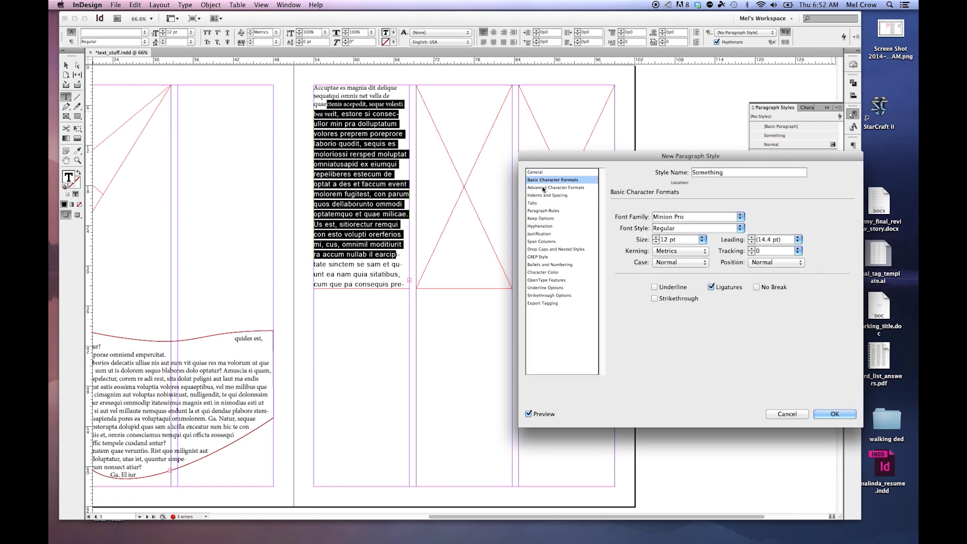
{"action": "left_click", "coordinate": [543, 188]}
{"action": "left_click", "coordinate": [559, 180]}
{"action": "left_click", "coordinate": [707, 217]}
{"action": "type", "text": "Arial"}
{"action": "triple_click", "coordinate": [676, 240]}
{"action": "type", "text": "15"}
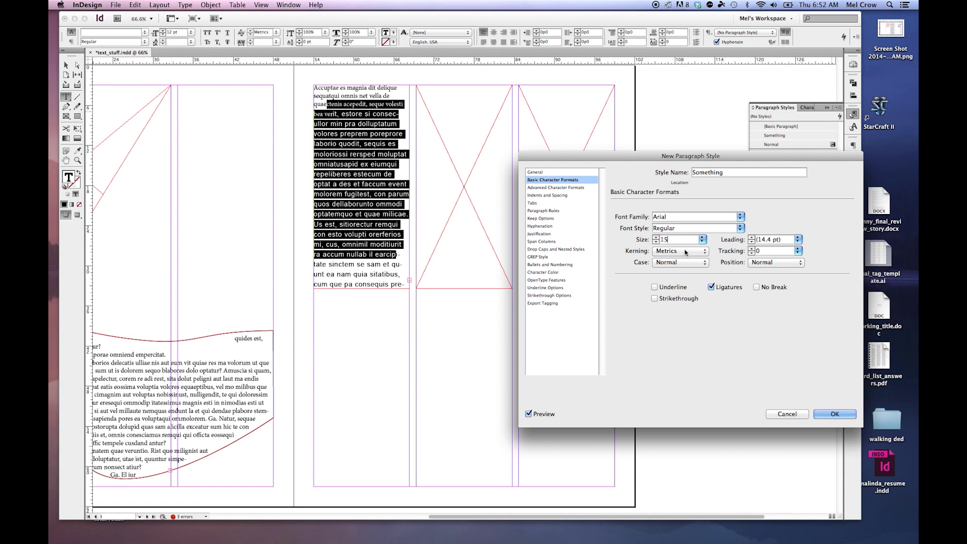
{"action": "left_click", "coordinate": [554, 195]}
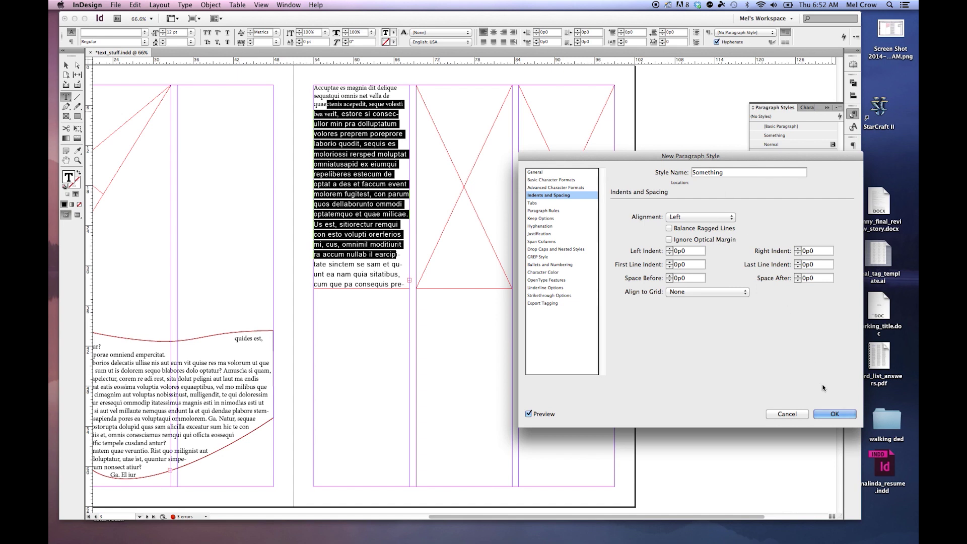
{"action": "left_click", "coordinate": [848, 414]}
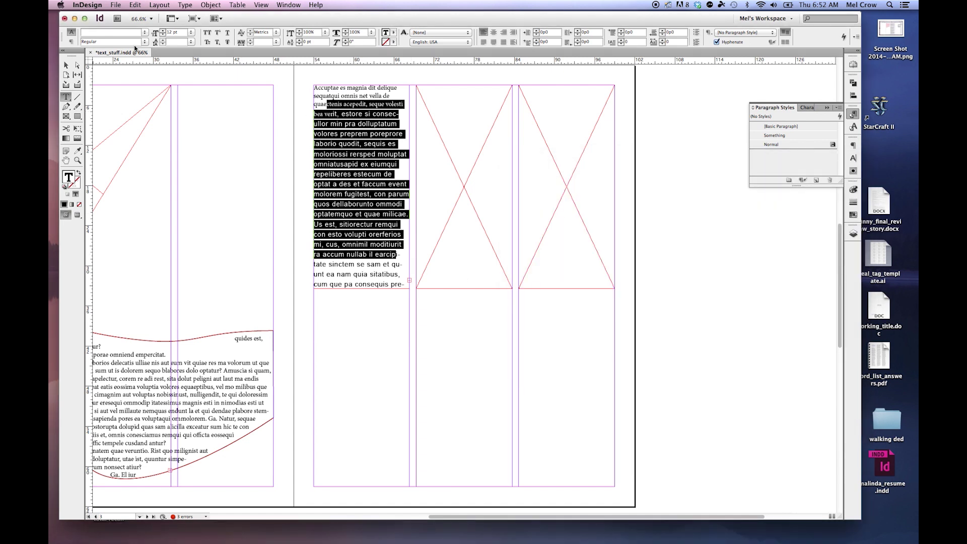
Select the whole story in the first column frame and apply the Something paragraph style to it.
{"action": "left_click", "coordinate": [135, 4]}
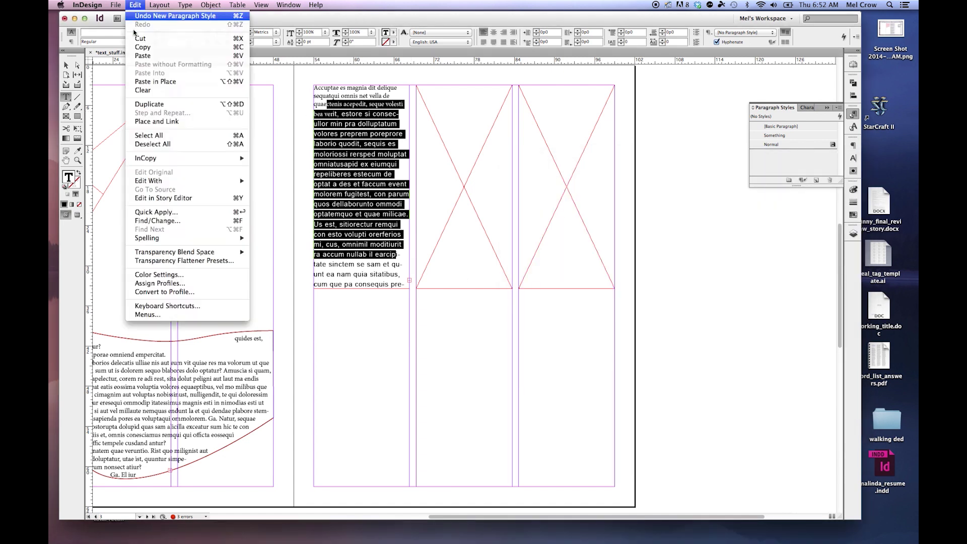
{"action": "left_click", "coordinate": [144, 135]}
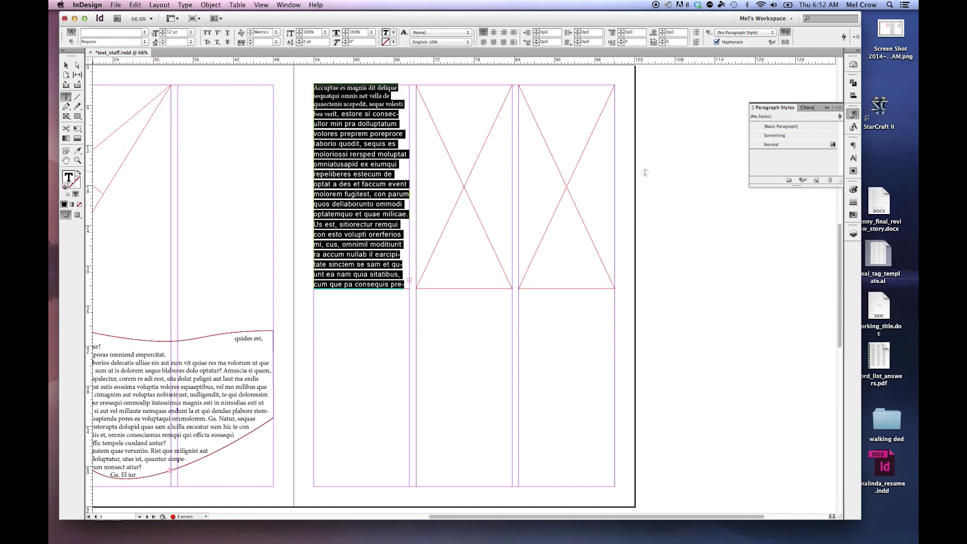
{"action": "left_click", "coordinate": [793, 134]}
{"action": "left_click_drag", "start_coordinate": [332, 108], "coordinate": [381, 199]}
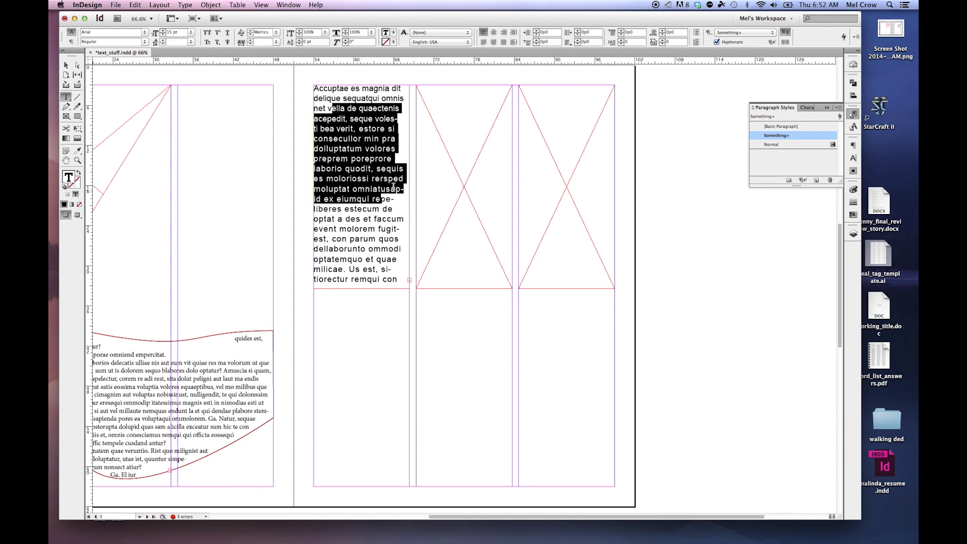
{"action": "key", "text": "super+z"}
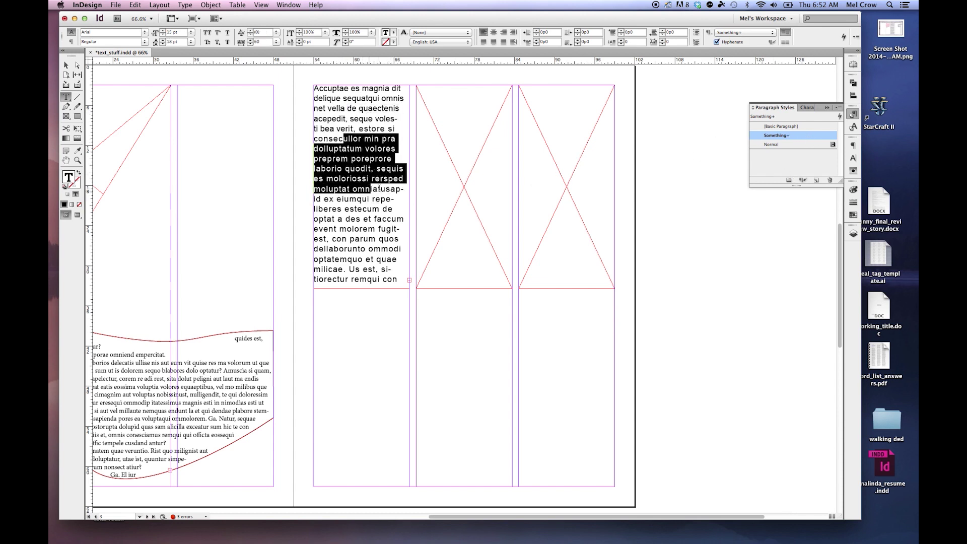
Edit the Something paragraph style to use the character colour C=100 M=90 Y=10 K=0.
{"action": "right_click", "coordinate": [812, 136]}
{"action": "left_click", "coordinate": [769, 142]}
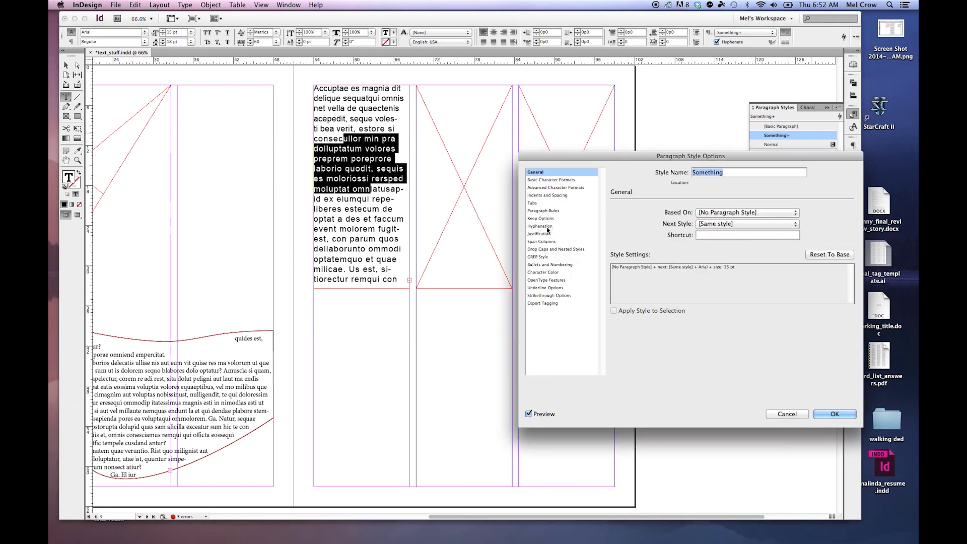
{"action": "left_click", "coordinate": [544, 272]}
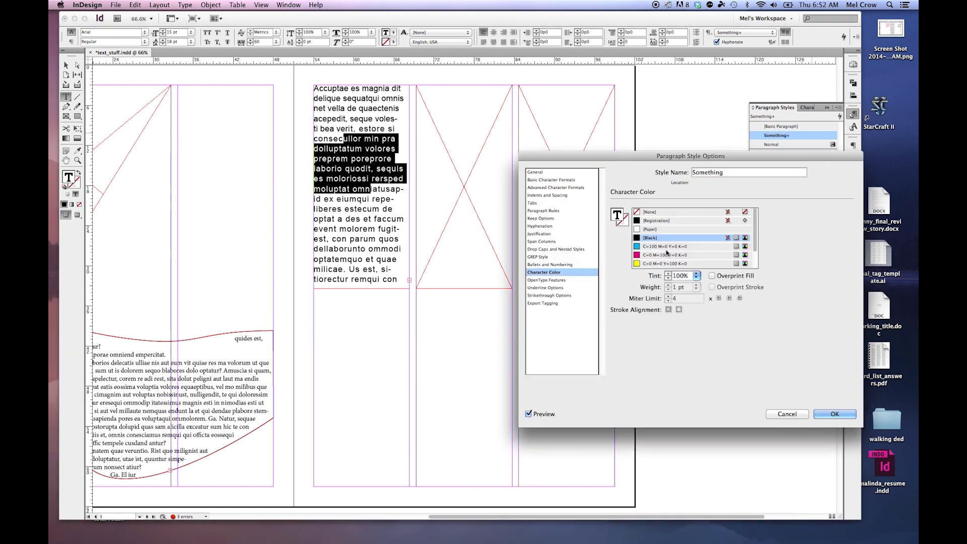
{"action": "left_click", "coordinate": [669, 264]}
{"action": "left_click", "coordinate": [831, 413]}
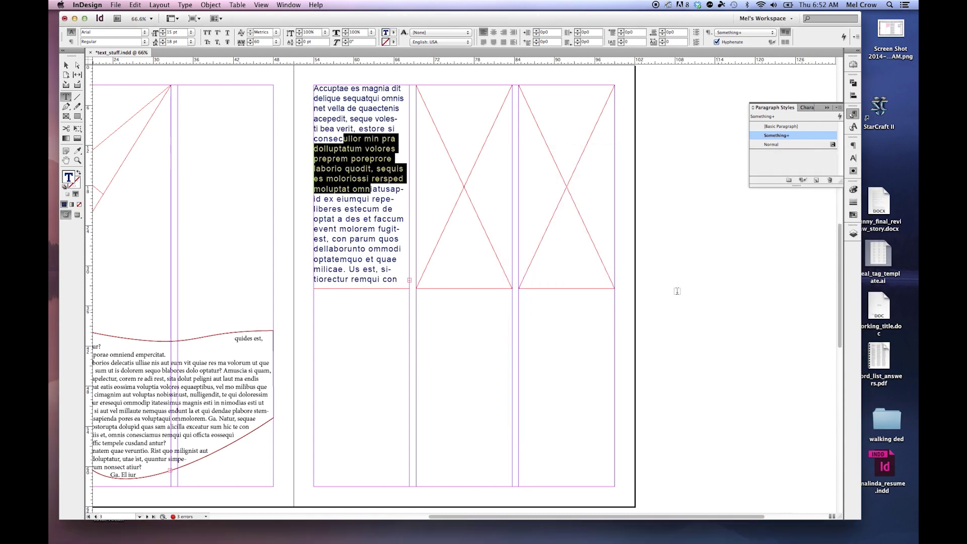
{"action": "left_click", "coordinate": [391, 202]}
{"action": "left_click_drag", "start_coordinate": [328, 108], "coordinate": [391, 242]}
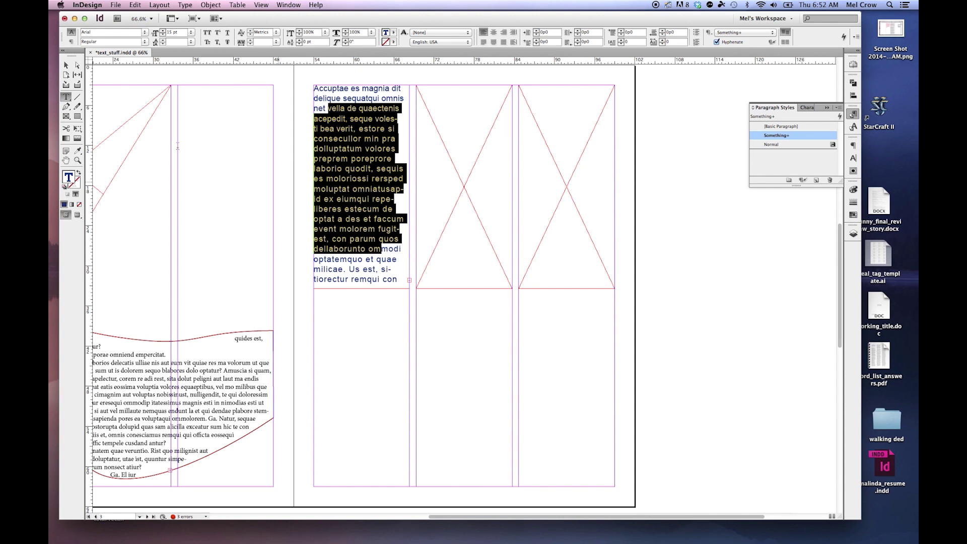
Select the styled column's text frame as an object and show the baseline grid.
{"action": "left_click", "coordinate": [66, 65]}
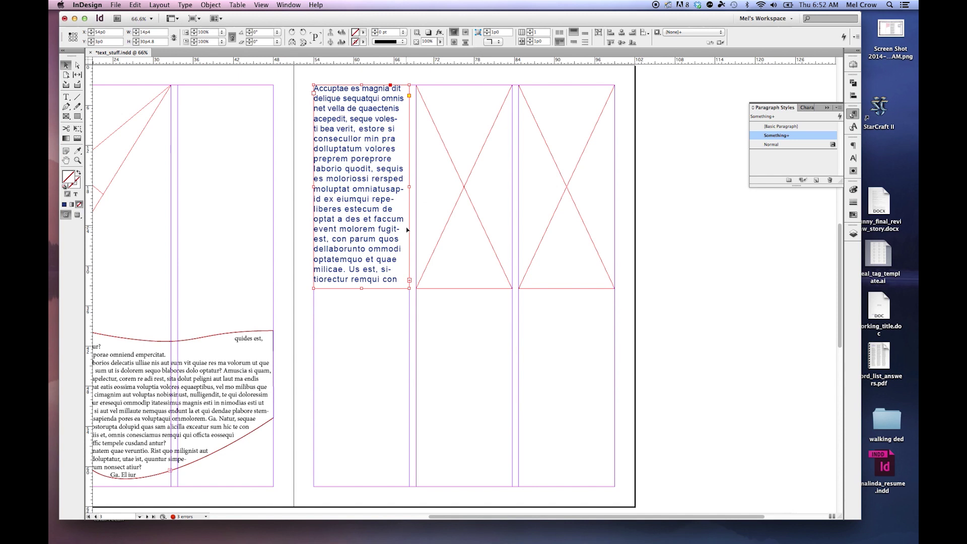
{"action": "left_click", "coordinate": [261, 5]}
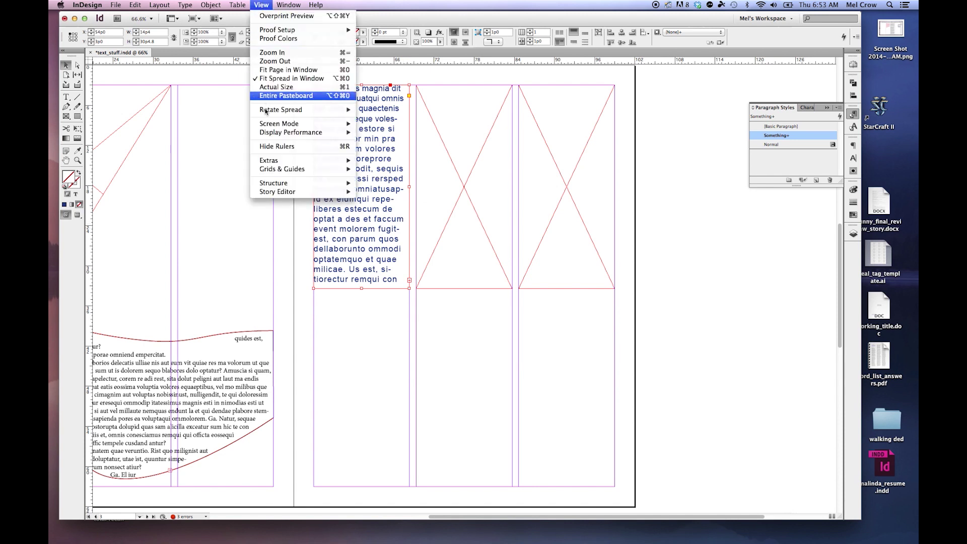
{"action": "mouse_move", "coordinate": [302, 169]}
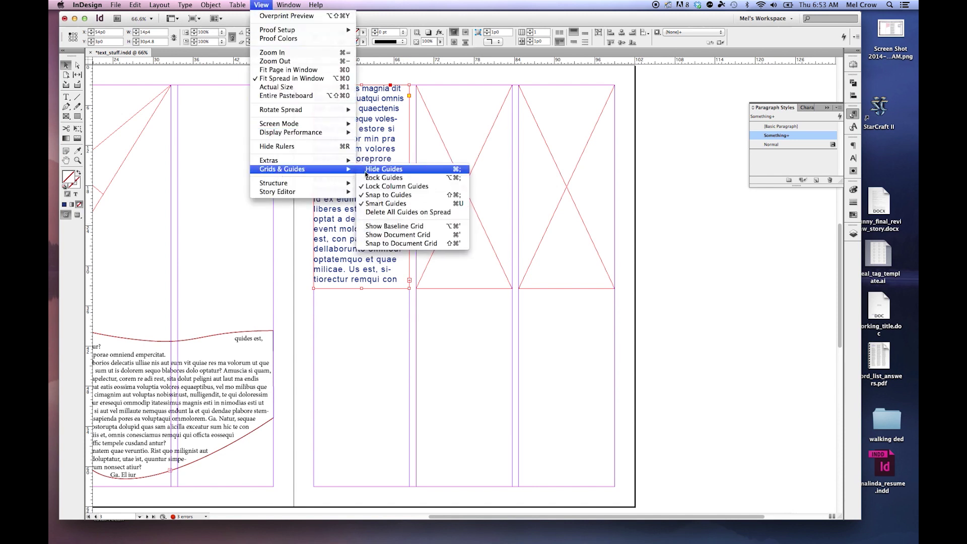
{"action": "left_click", "coordinate": [386, 229]}
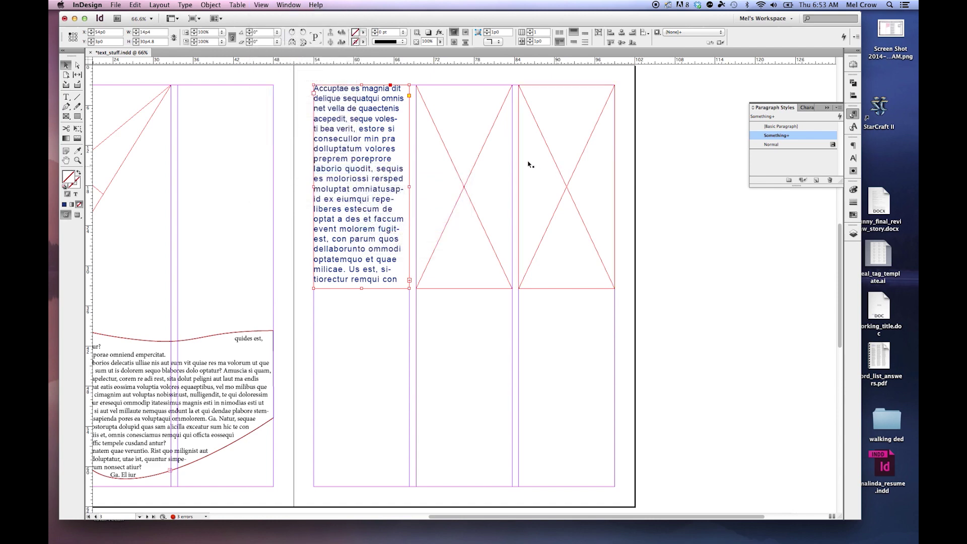
{"action": "key", "text": "super+equal"}
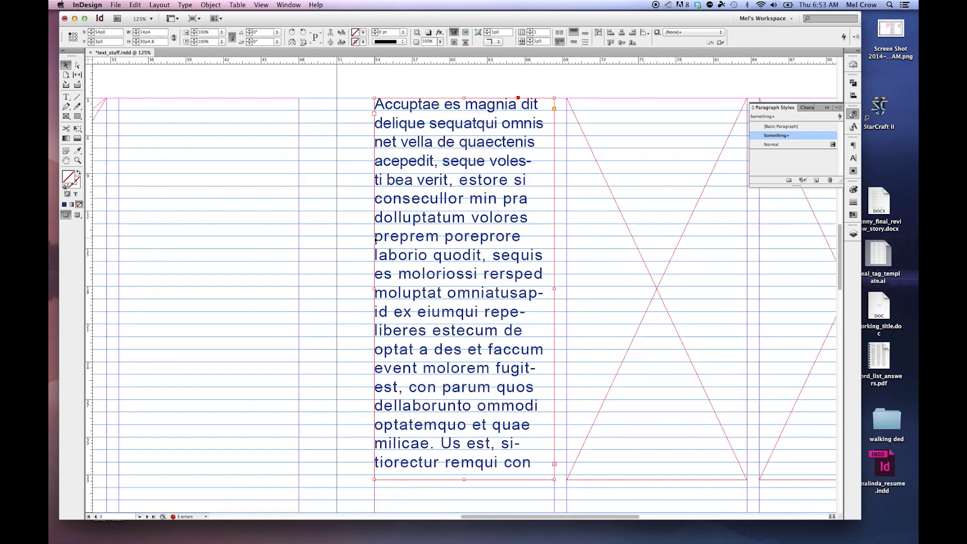
Set the Something paragraph style to align all lines to the baseline grid and highlight a few lines of the column text.
{"action": "right_click", "coordinate": [778, 139]}
{"action": "left_click", "coordinate": [788, 142]}
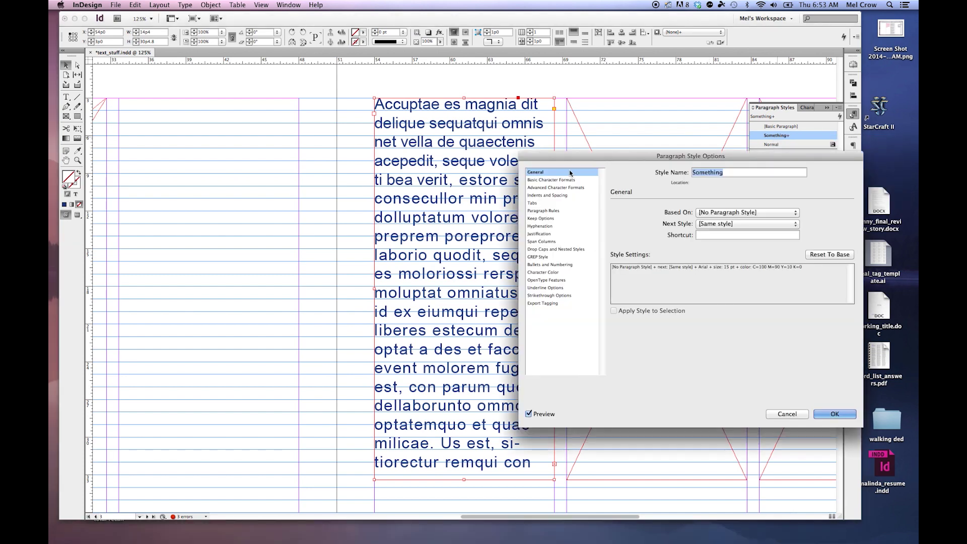
{"action": "left_click", "coordinate": [548, 195]}
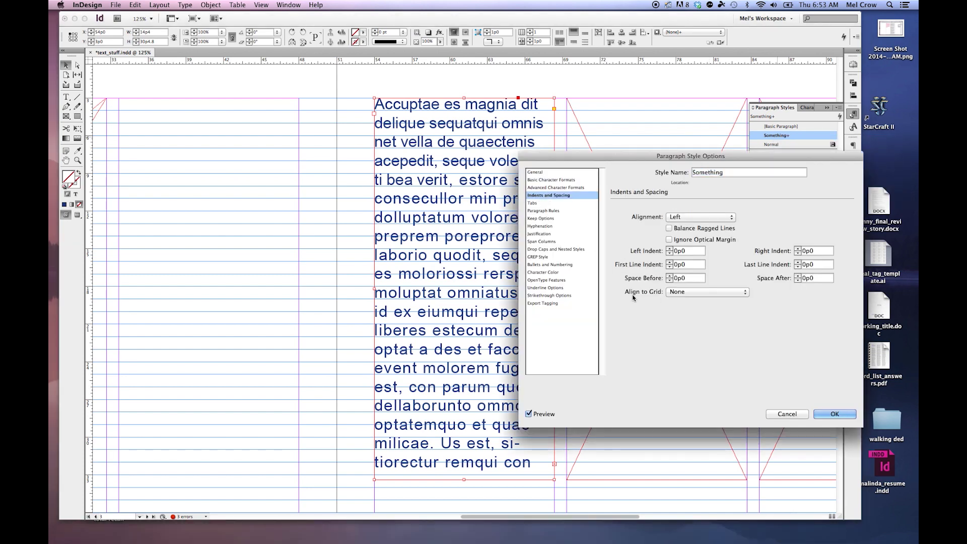
{"action": "left_click", "coordinate": [701, 293]}
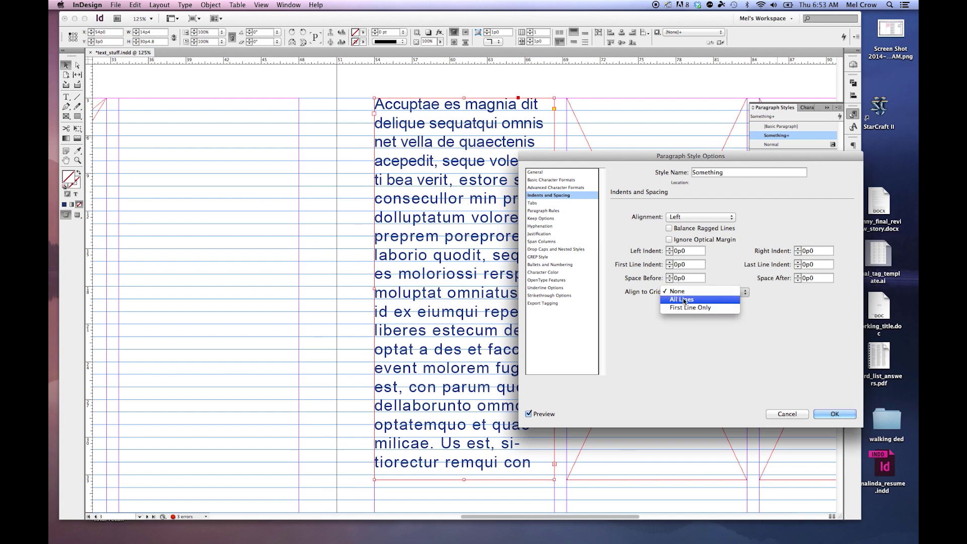
{"action": "left_click", "coordinate": [682, 299]}
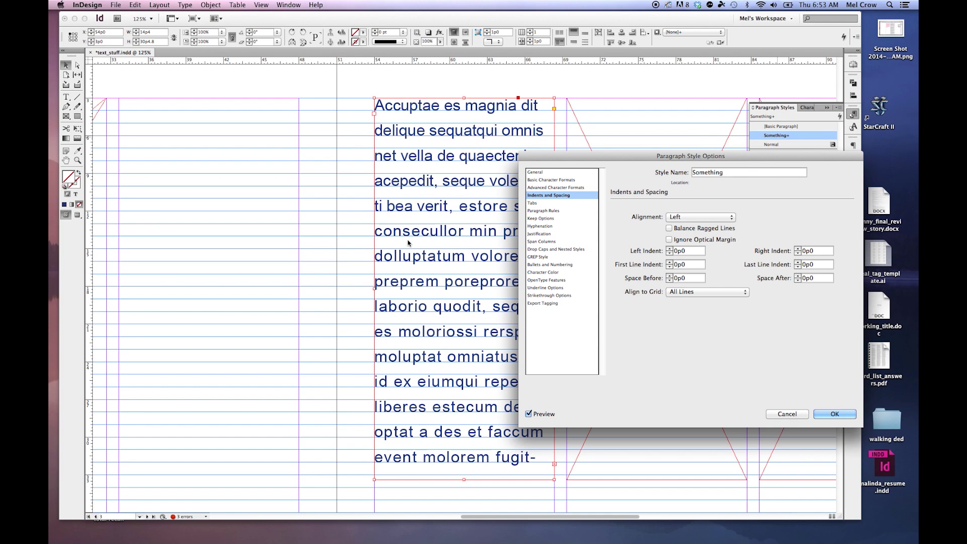
{"action": "key", "text": "Return"}
{"action": "double_click", "coordinate": [408, 130]}
{"action": "left_click_drag", "start_coordinate": [408, 130], "coordinate": [493, 207]}
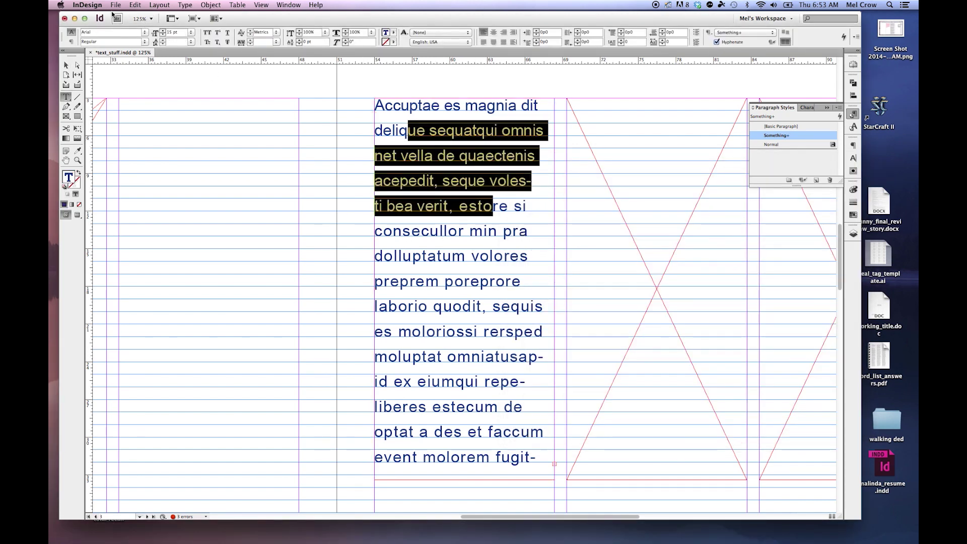
Set the document's baseline grid increment to every 20 pt in the Grids preferences.
{"action": "left_click", "coordinate": [88, 5]}
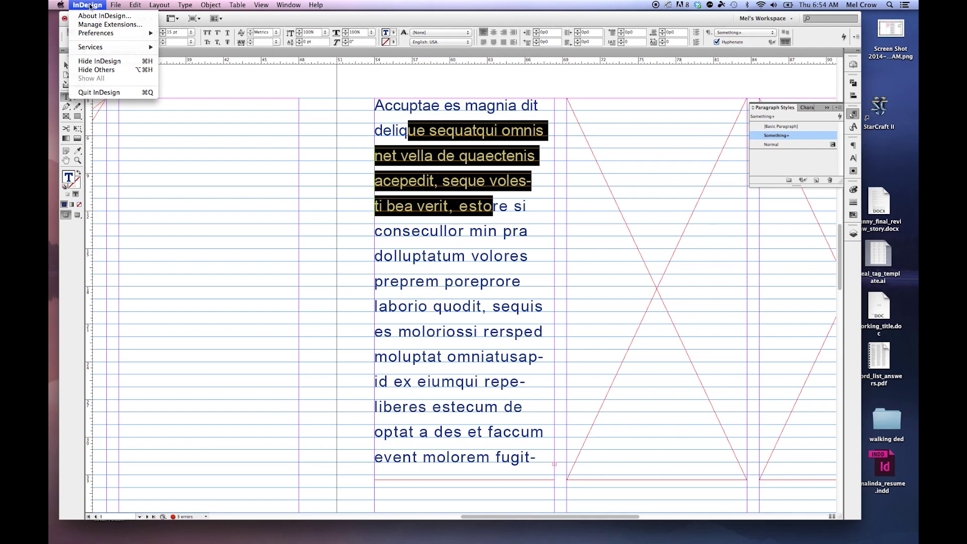
{"action": "mouse_move", "coordinate": [97, 33]}
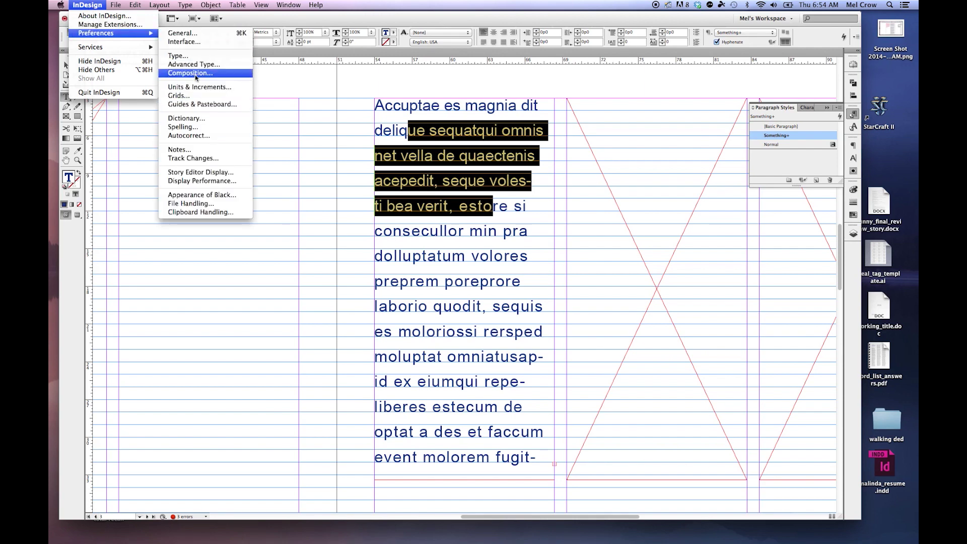
{"action": "left_click", "coordinate": [199, 99]}
{"action": "left_click", "coordinate": [544, 162]}
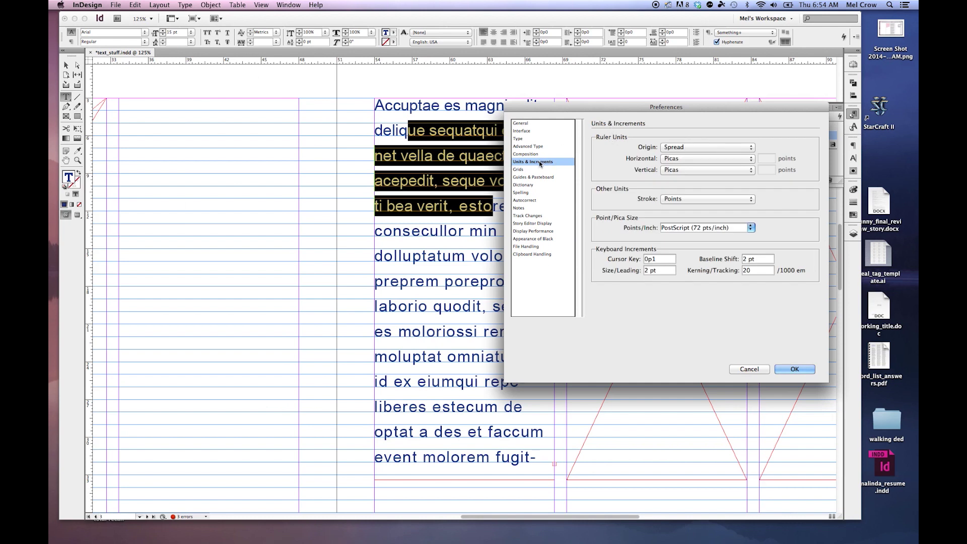
{"action": "left_click", "coordinate": [519, 169]}
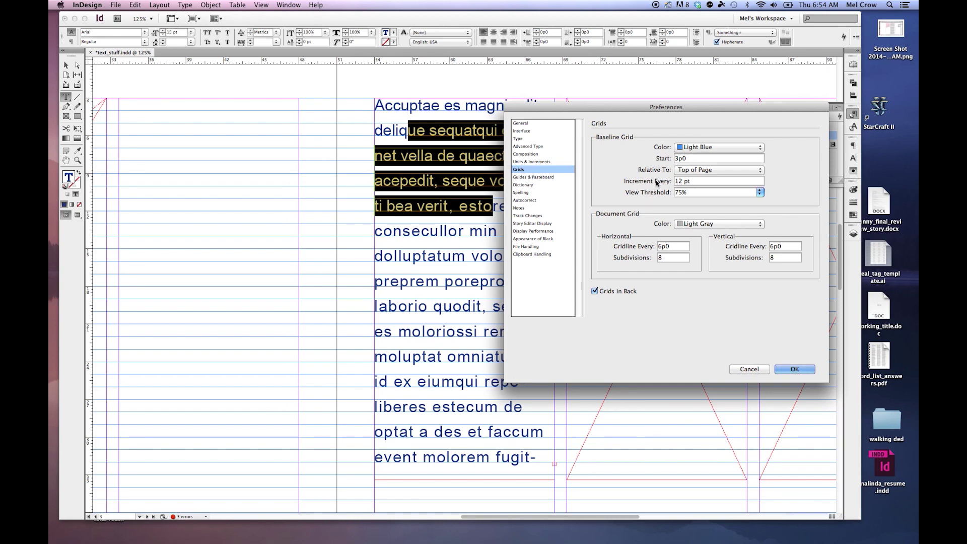
{"action": "triple_click", "coordinate": [701, 182]}
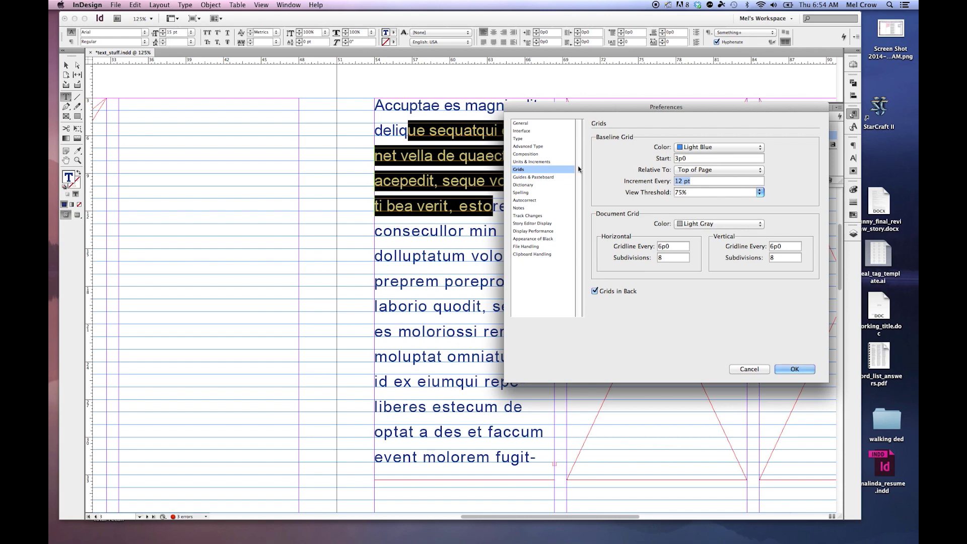
{"action": "type", "text": "20 pt"}
{"action": "left_click", "coordinate": [797, 369]}
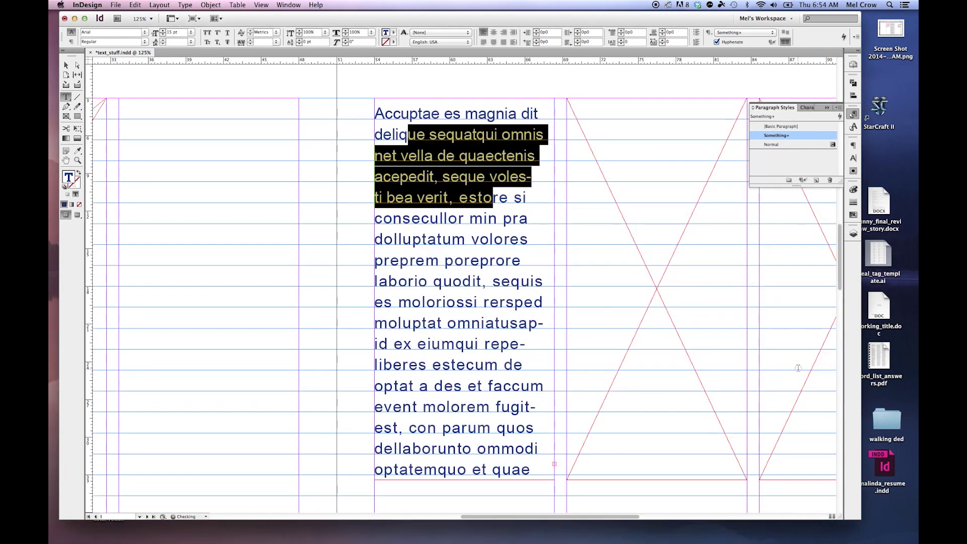
Highlight several lines of the column, fit the spread in the view, and select the column's text frame as an object.
{"action": "left_click_drag", "start_coordinate": [519, 326], "coordinate": [375, 175]}
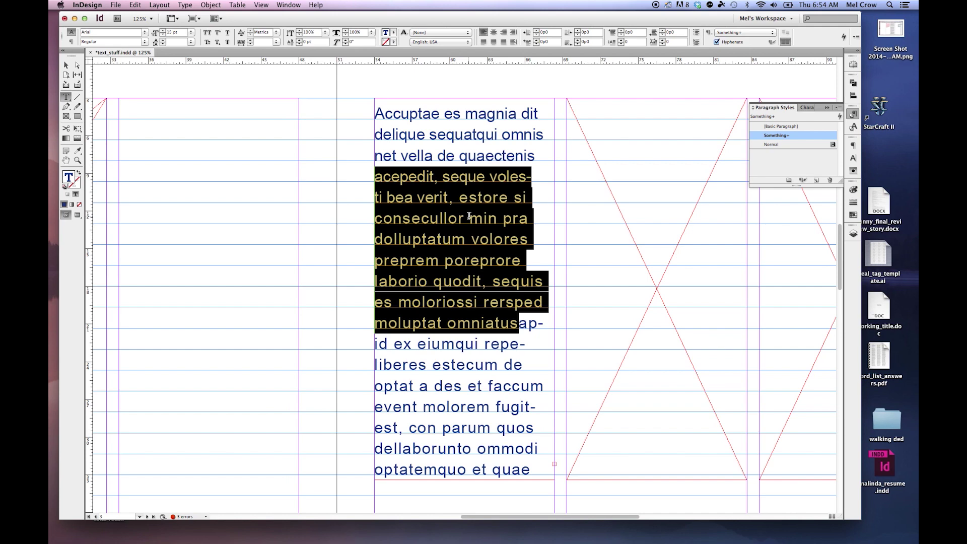
{"action": "key", "text": "super+alt+0"}
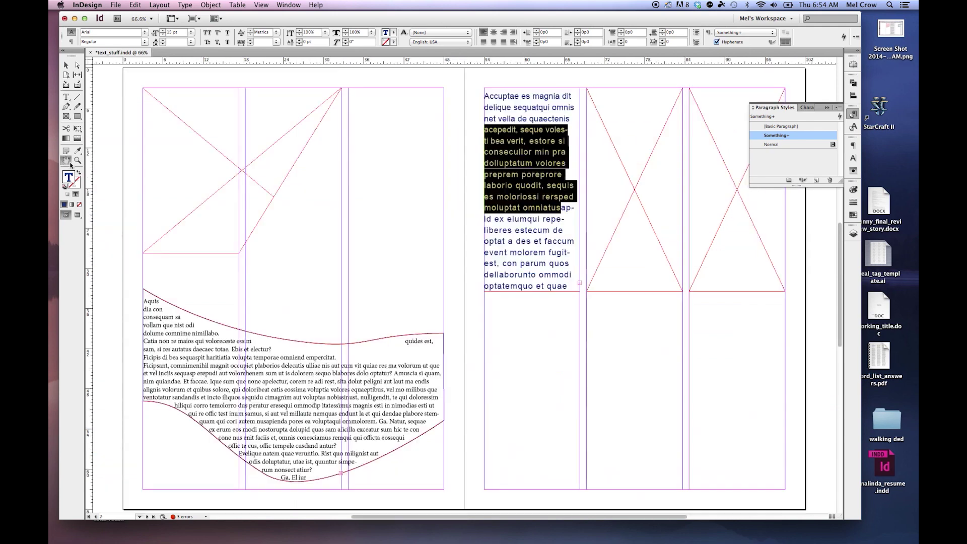
{"action": "left_click", "coordinate": [66, 66]}
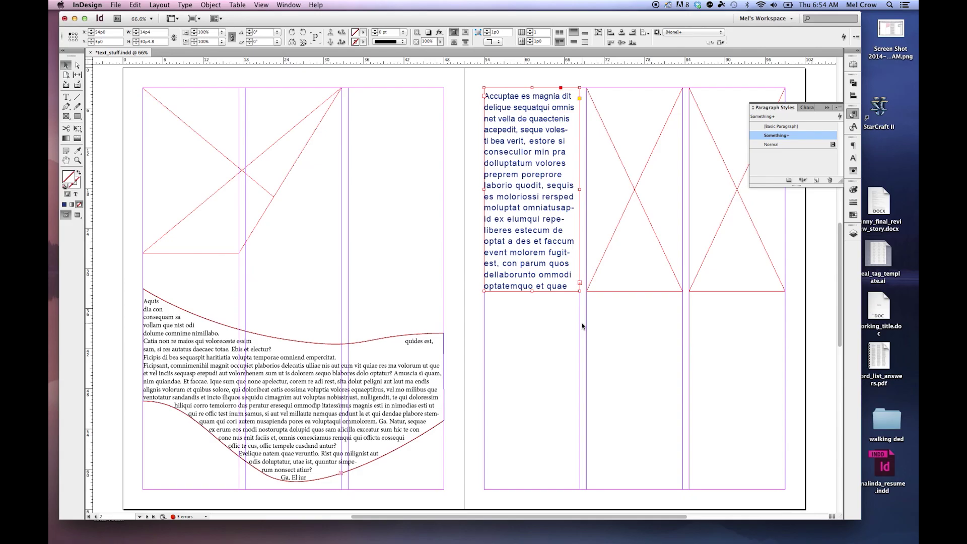